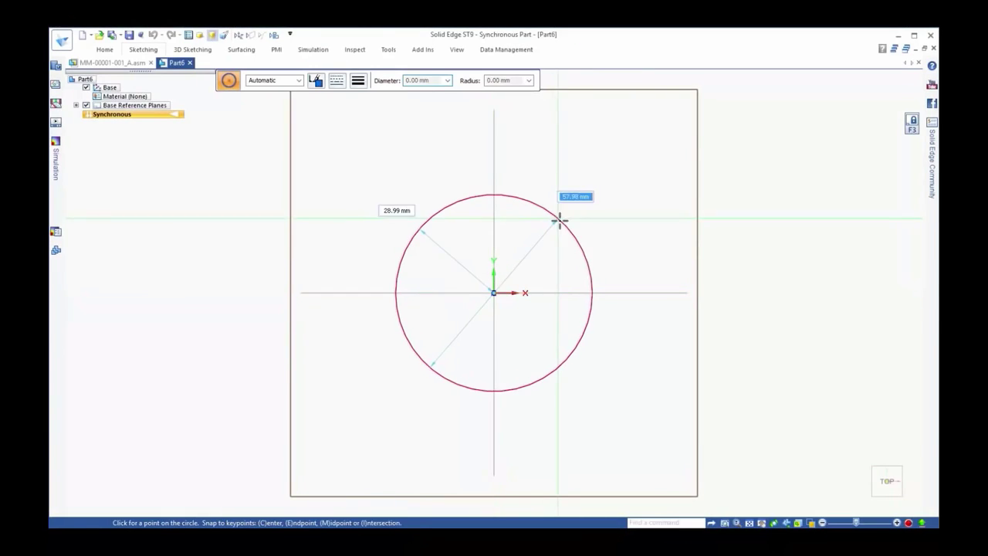
# Give the circle a 50 mm diameter, draw a centred 100 x 25 rectangle, and extrude both.
pyautogui.press('Return')
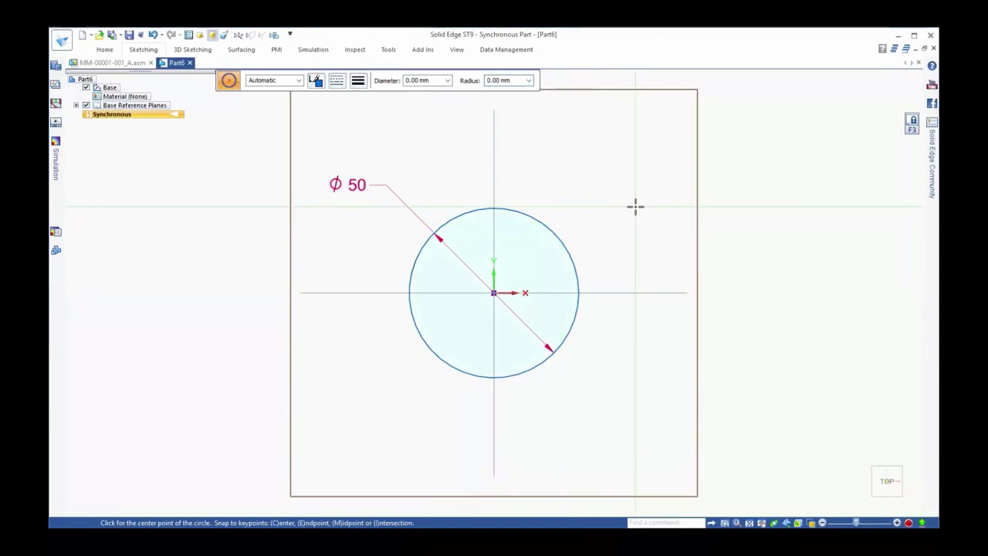
pyautogui.rightClick(634, 205)
pyautogui.click(656, 224)
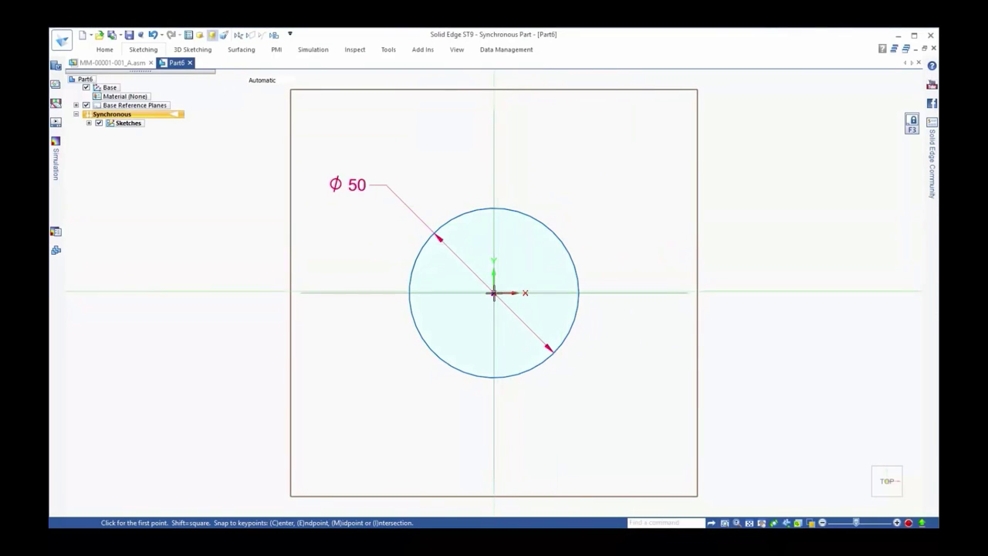
pyautogui.moveTo(544, 268); pyautogui.dragTo(639, 259)
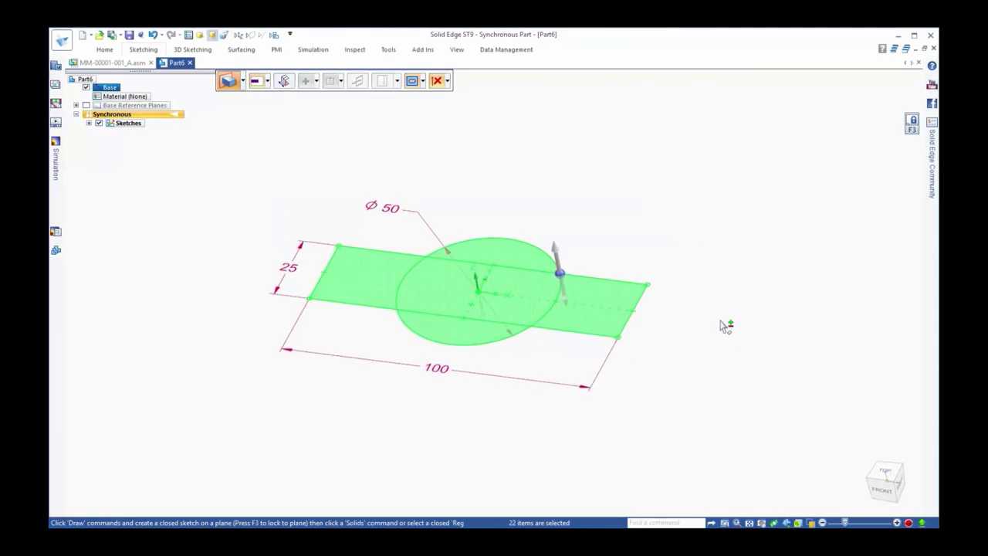
pyautogui.click(577, 301)
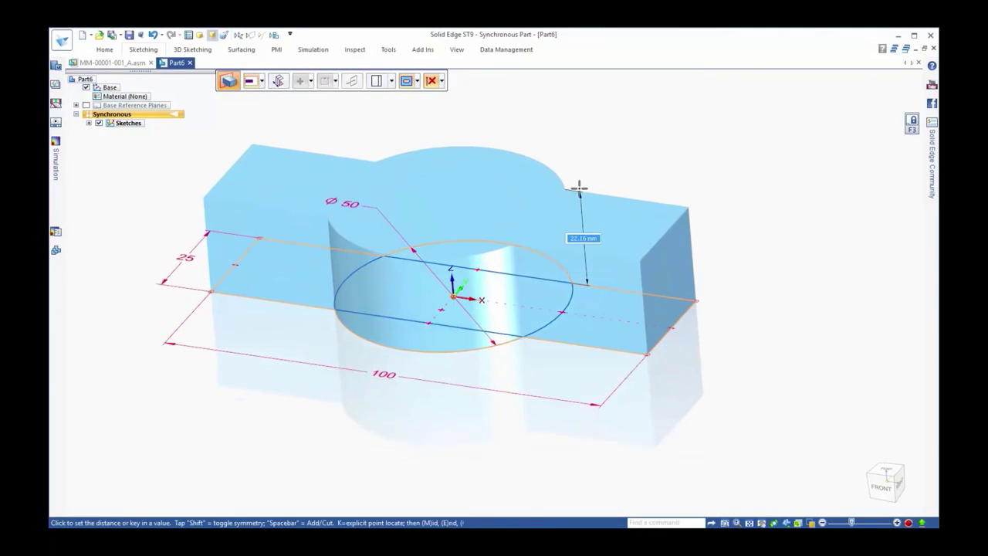
pyautogui.press('Return')
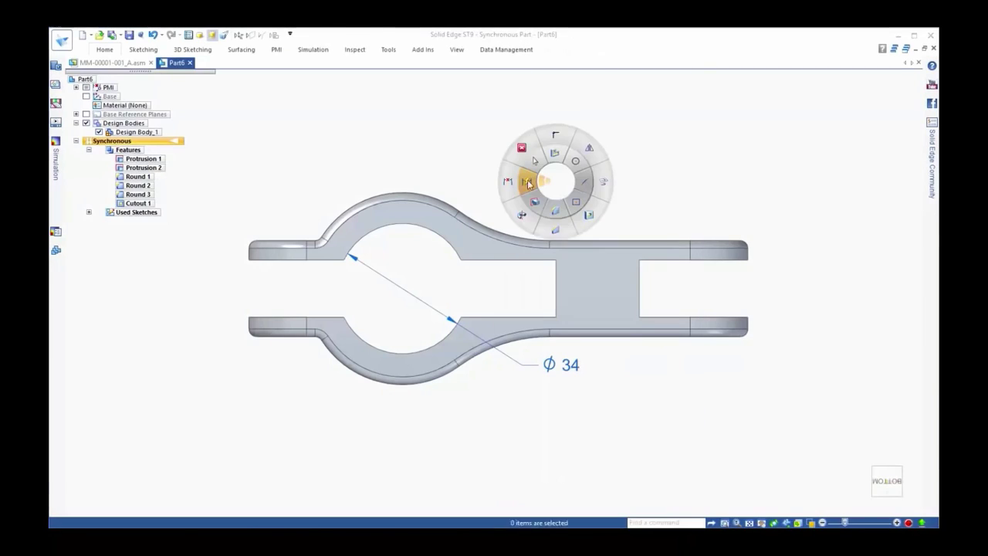
# Add a 40 dimension and change the second span's dimension to 34 with Smart Dimension.
pyautogui.click(529, 183)
pyautogui.click(248, 255)
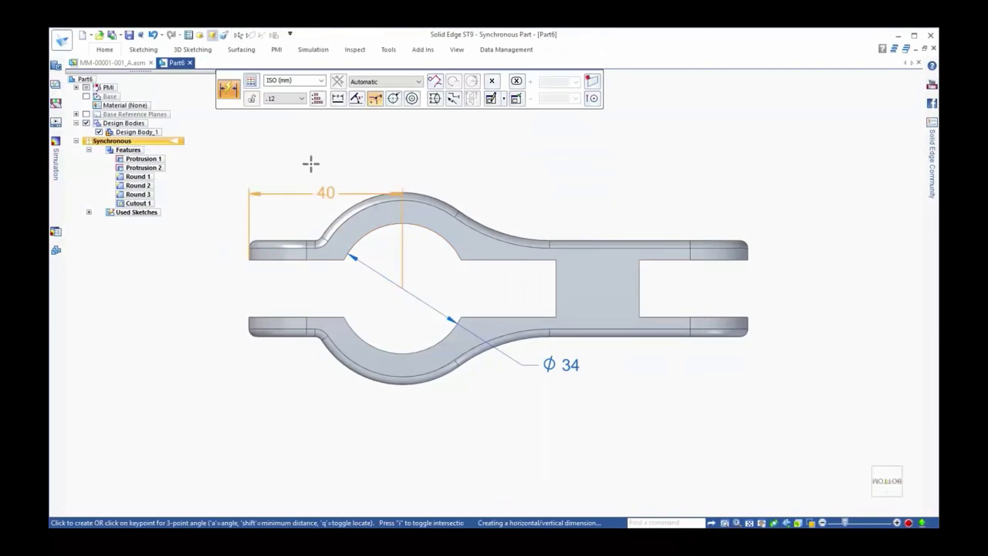
pyautogui.click(311, 160)
pyautogui.press('Return')
pyautogui.click(557, 269)
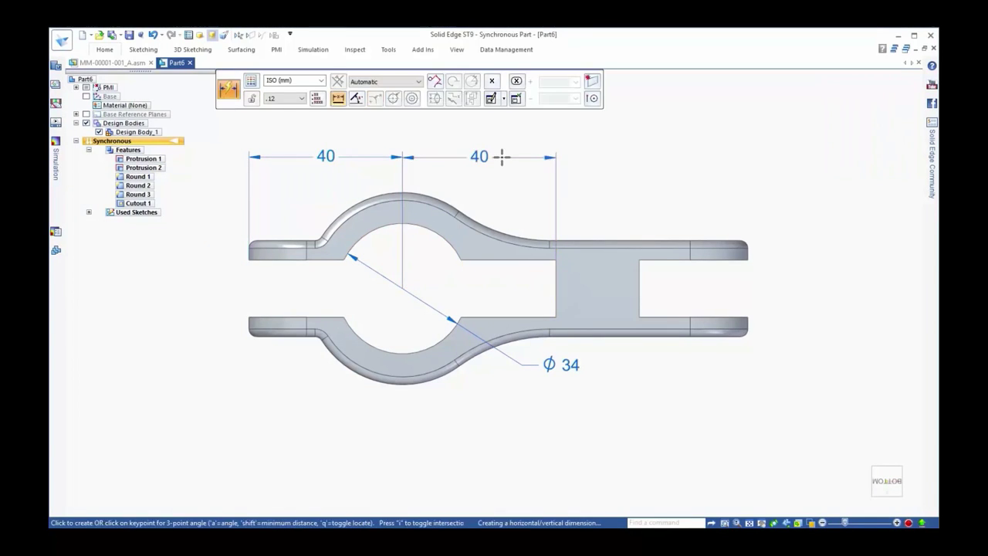
pyautogui.click(503, 156)
pyautogui.press('Return')
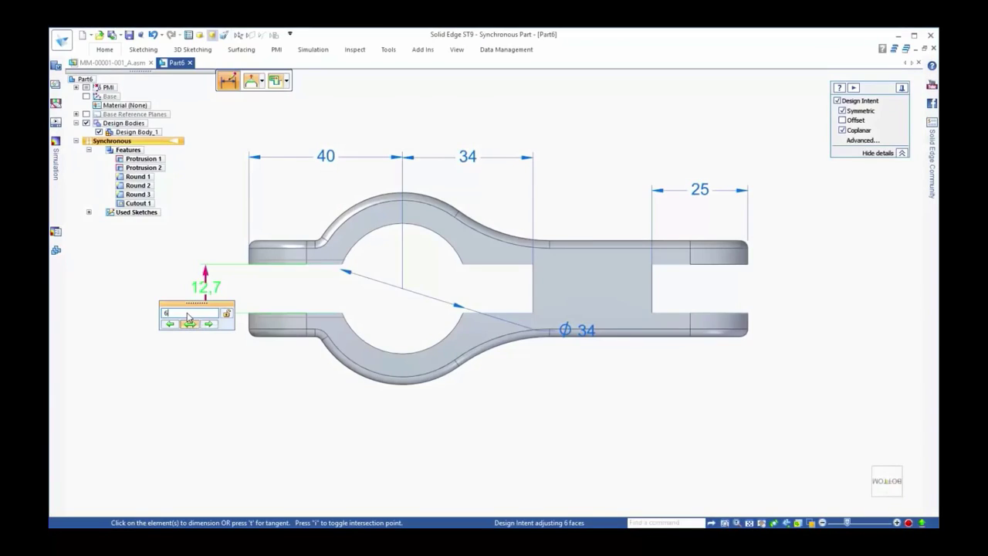
pyautogui.press('Return')
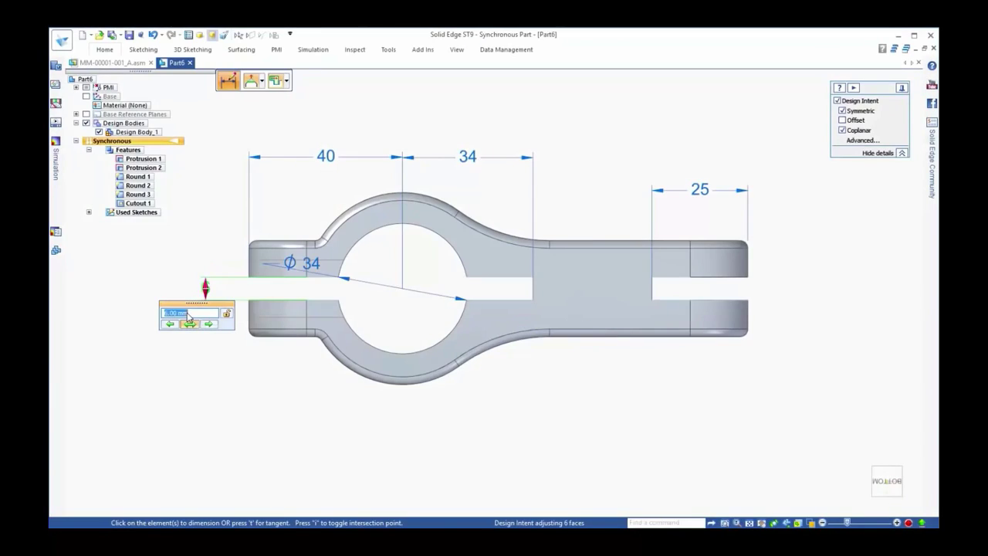
# Fence-select the upright arm, anchor the steering wheel at the bottom hole, and rotate it 5°.
pyautogui.moveTo(612, 400); pyautogui.dragTo(484, 86)
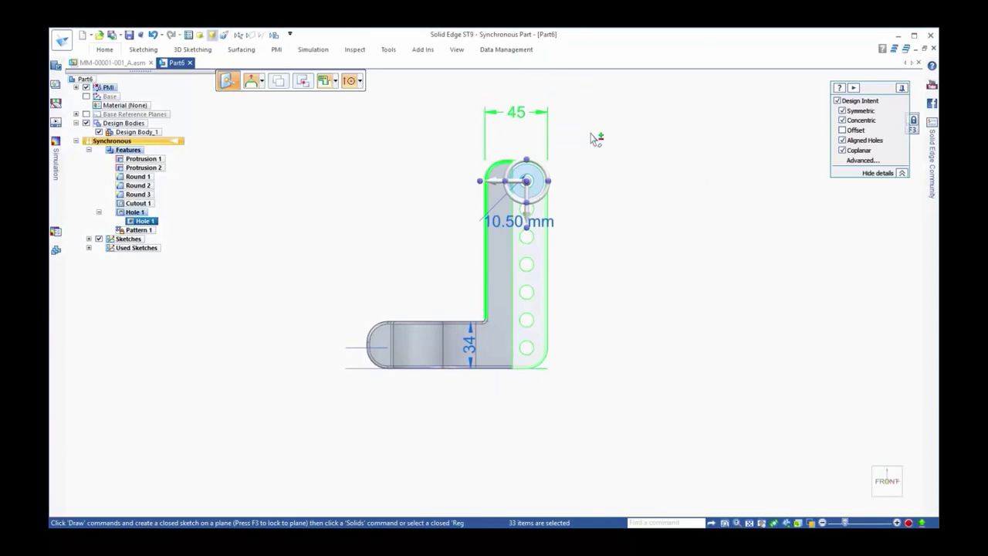
pyautogui.click(528, 184)
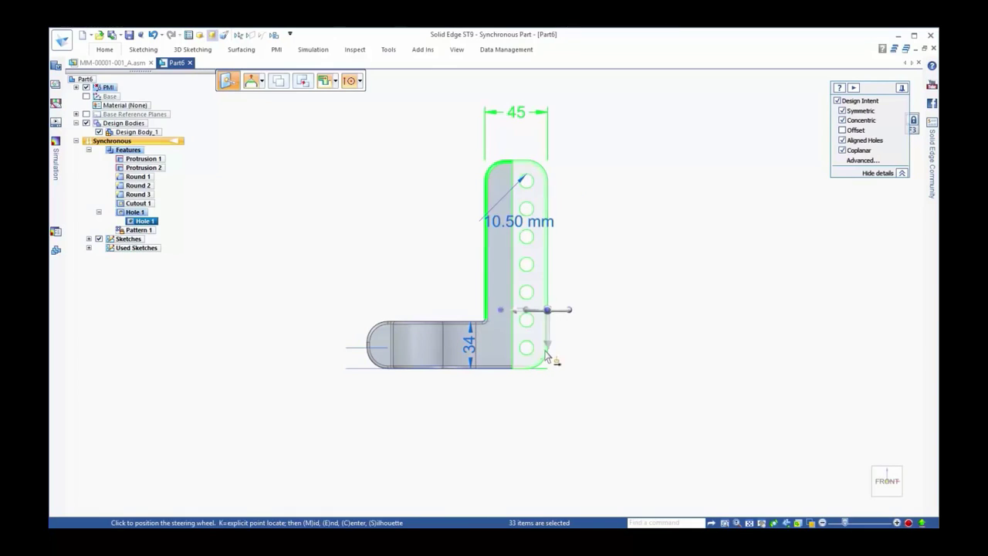
pyautogui.click(531, 346)
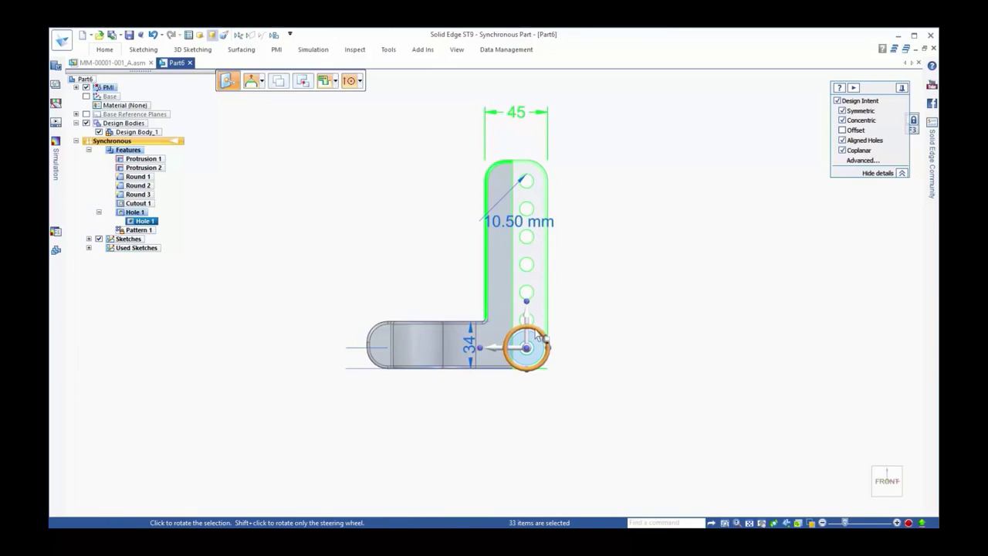
pyautogui.click(538, 334)
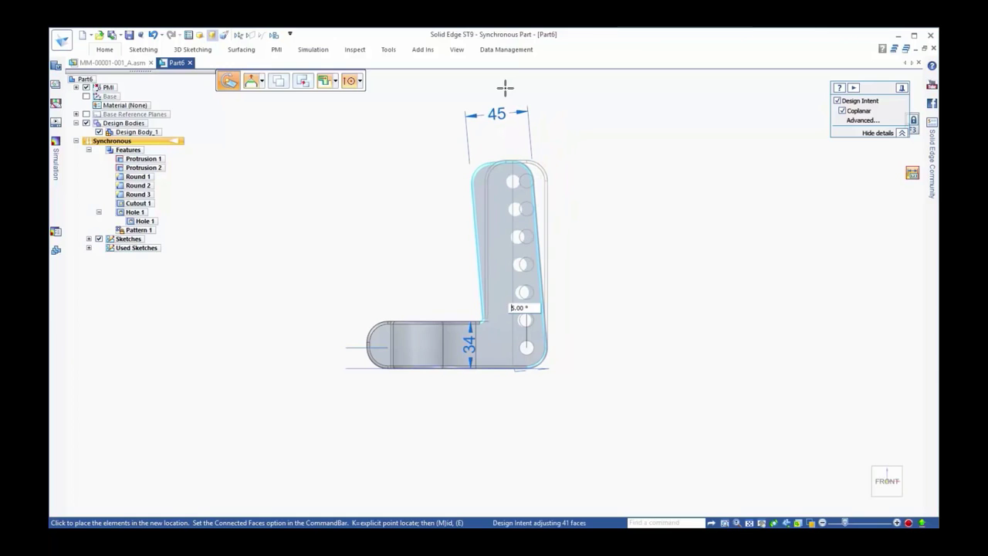
pyautogui.click(505, 87)
pyautogui.press('Escape')
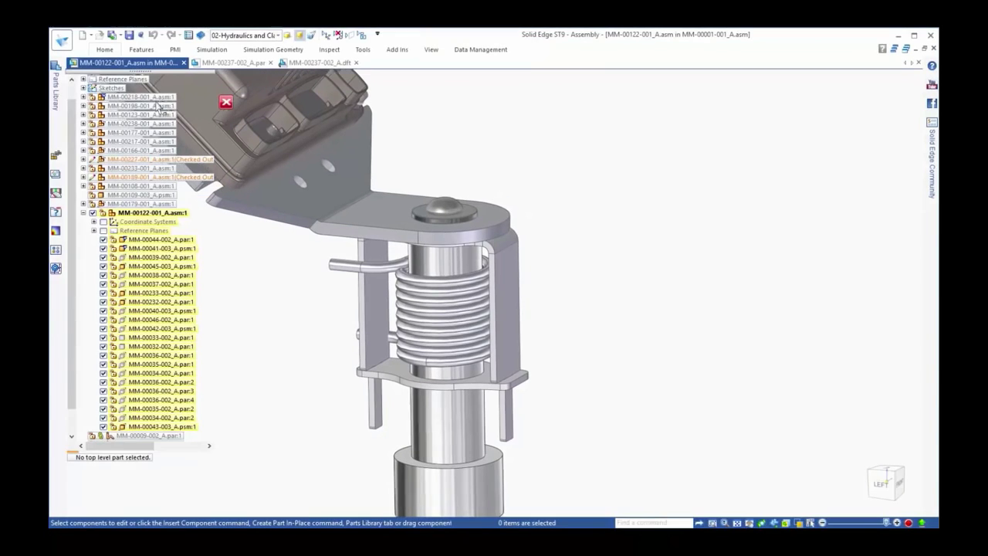
# Drag part MM-00237-002_A from the Parts Library into the spring assembly.
pyautogui.click(56, 85)
pyautogui.moveTo(100, 135); pyautogui.dragTo(318, 155)
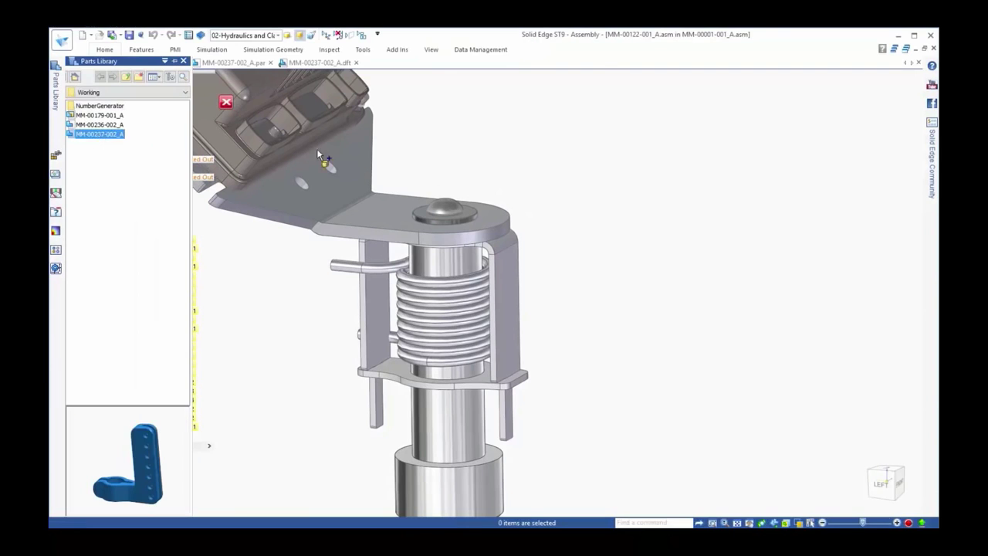
pyautogui.moveTo(700, 195); pyautogui.dragTo(725, 283)
# Mate and align the arm on the shaft, flip it, and seat its face against the bracket.
pyautogui.click(496, 415)
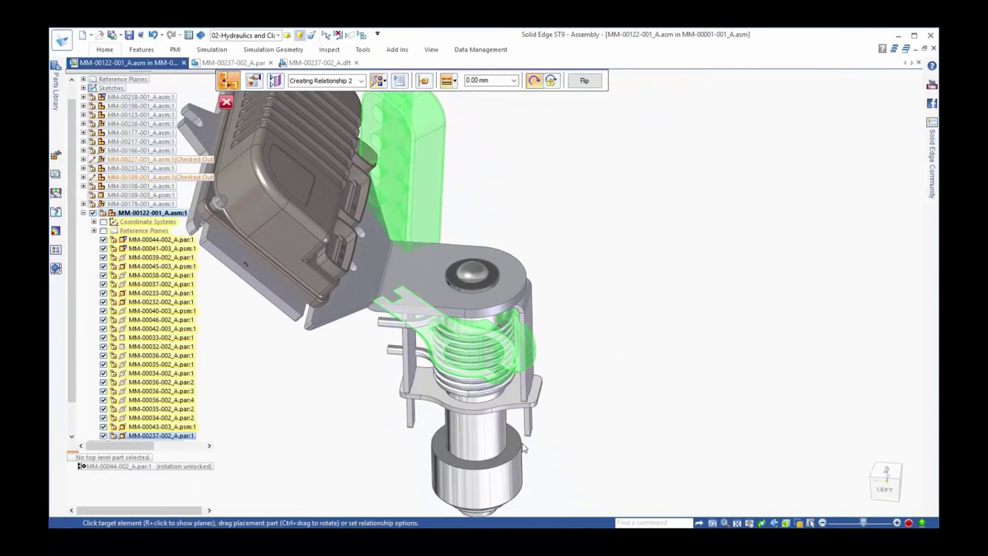
pyautogui.click(704, 381)
pyautogui.click(639, 409)
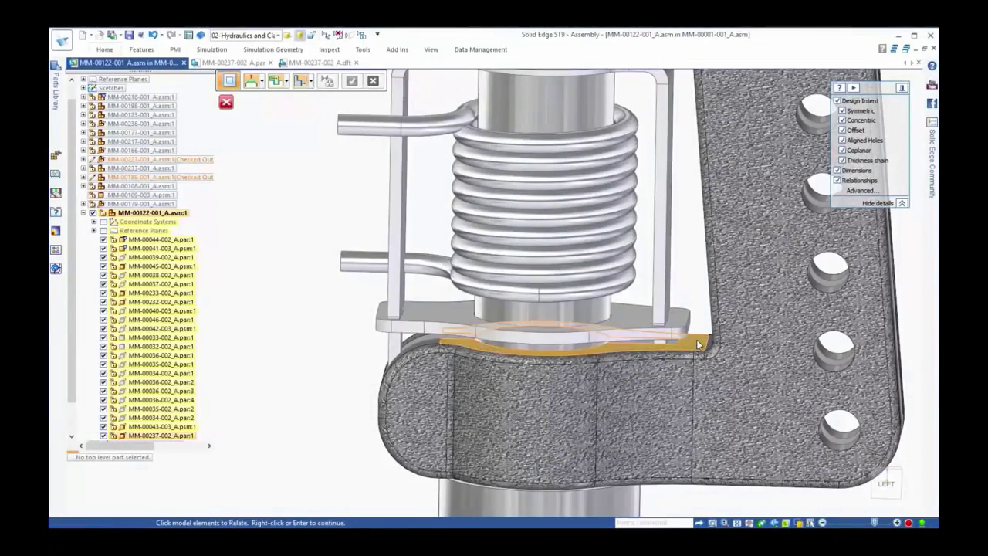
pyautogui.click(696, 339)
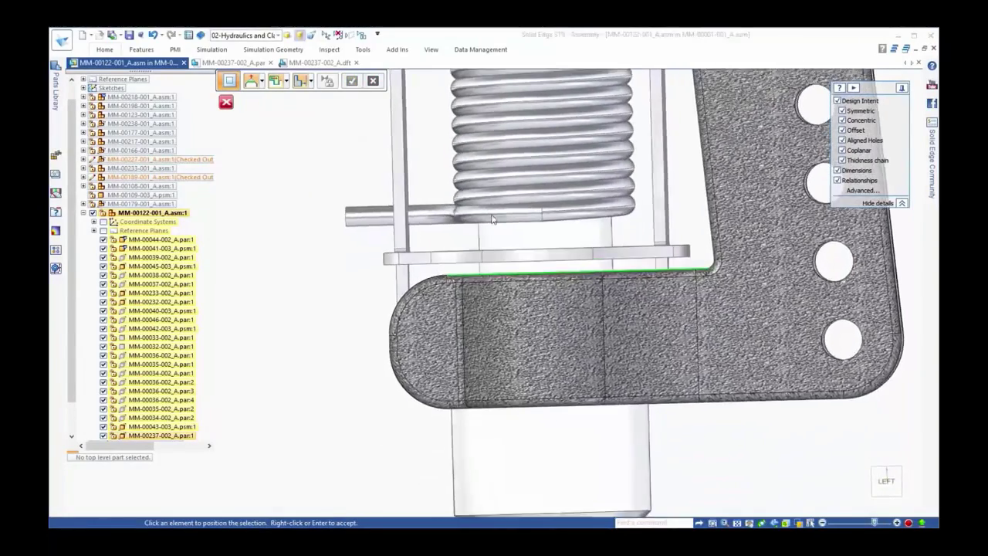
pyautogui.click(442, 267)
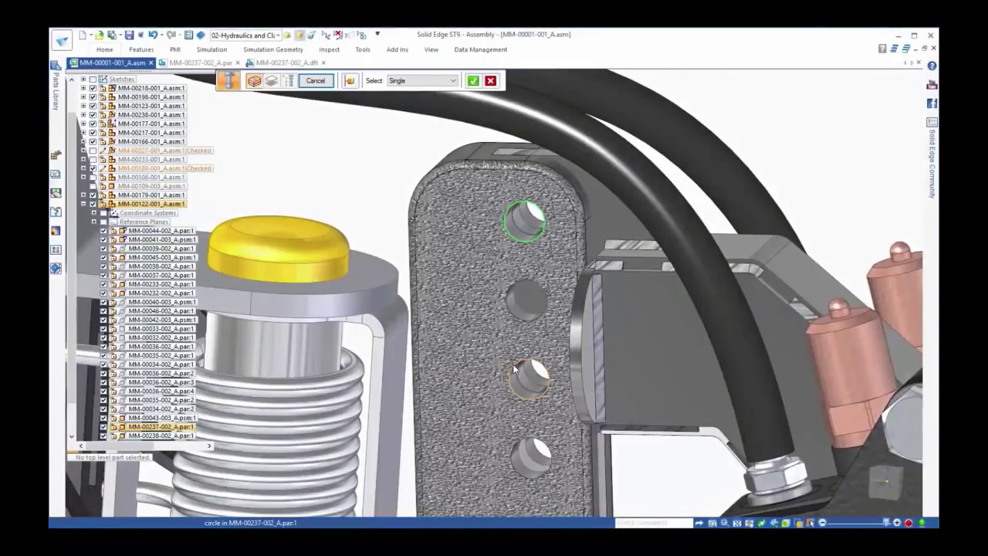
# Accept the top hole, then pick the matching bottom hole for the bolt-and-nut fasteners.
pyautogui.rightClick(384, 200)
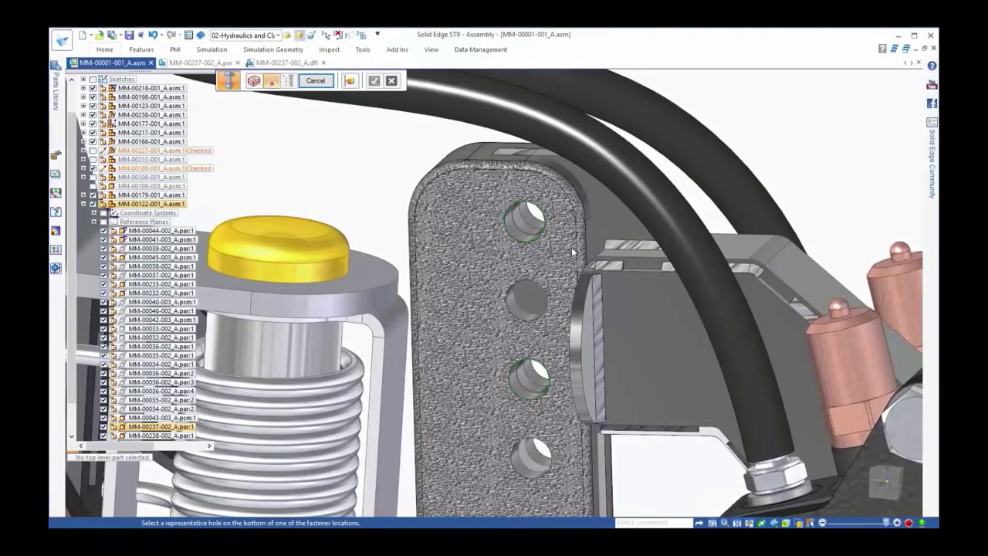
pyautogui.moveTo(582, 247); pyautogui.dragTo(616, 230, button='middle')
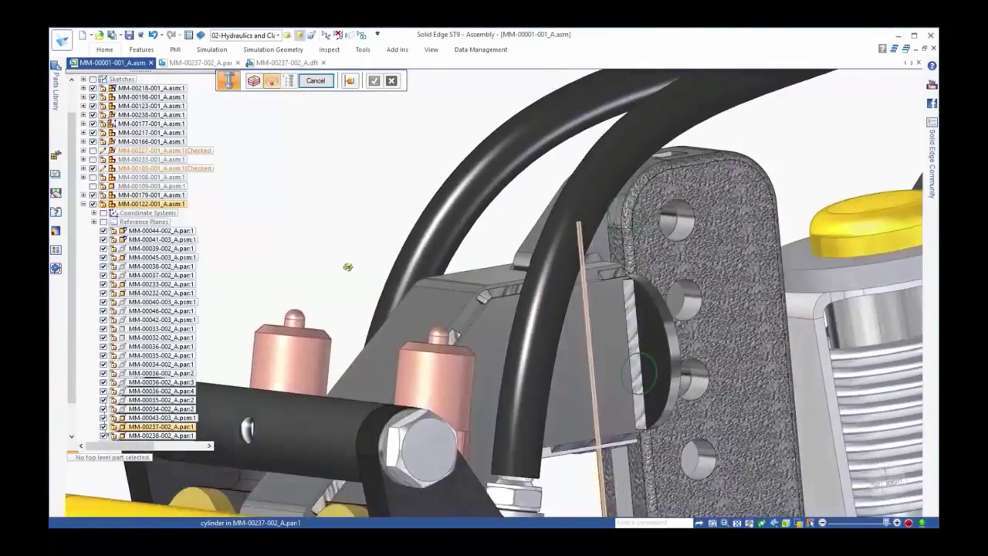
pyautogui.click(617, 229)
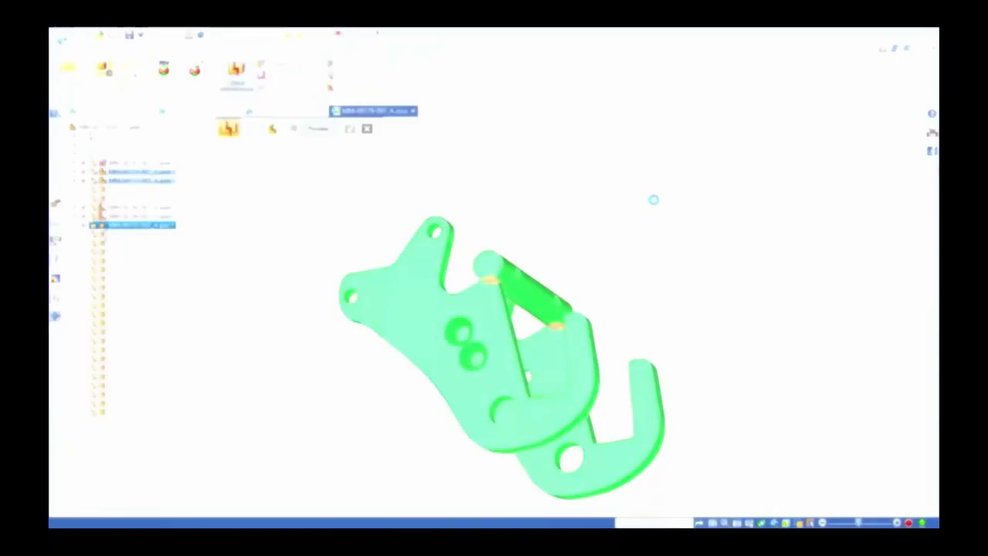
# Retrieve the model dimensions onto the view and run Dimension Tracker, showing 34 changed to 37 mm.
pyautogui.moveTo(620, 172); pyautogui.dragTo(471, 162, button='right')
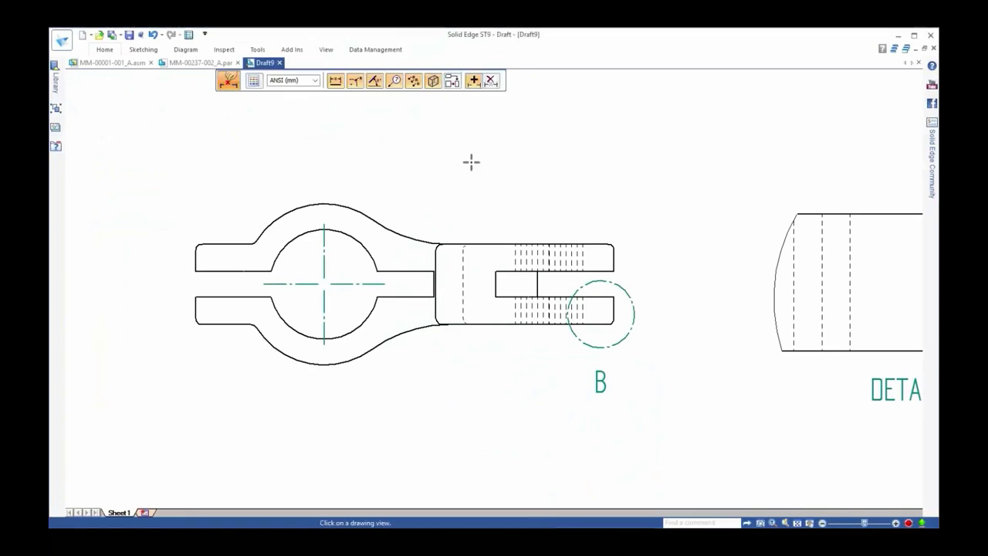
pyautogui.click(350, 207)
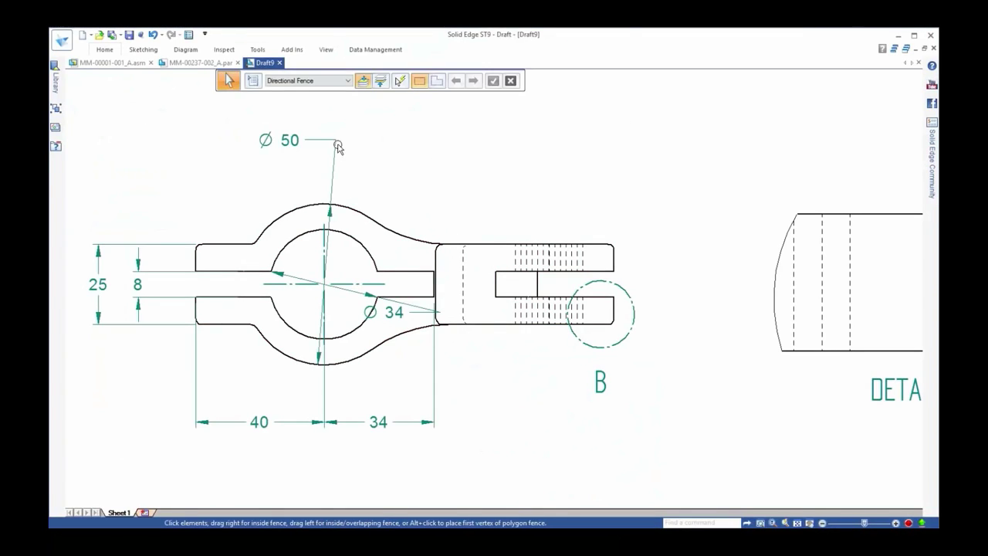
pyautogui.click(317, 141)
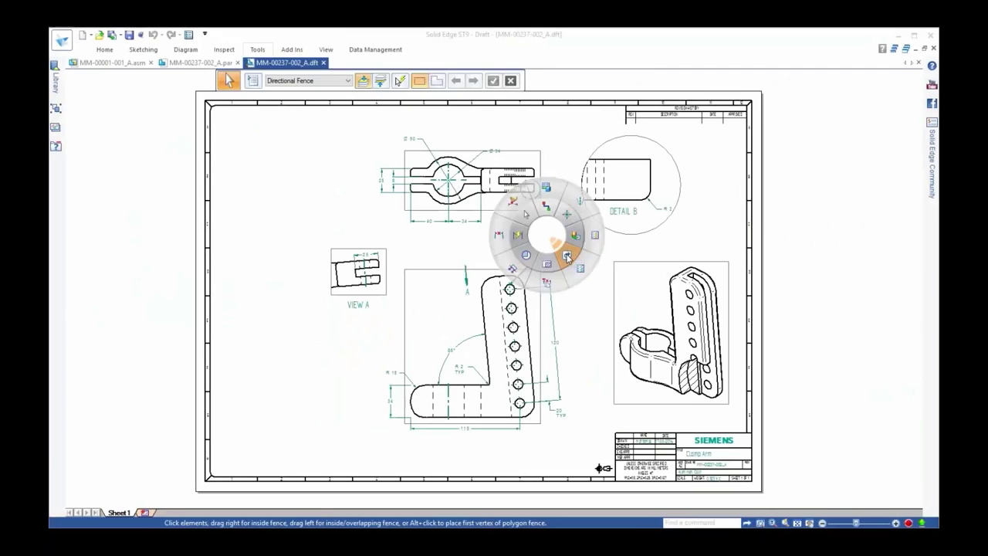
pyautogui.click(567, 257)
pyautogui.moveTo(683, 78); pyautogui.dragTo(689, 52)
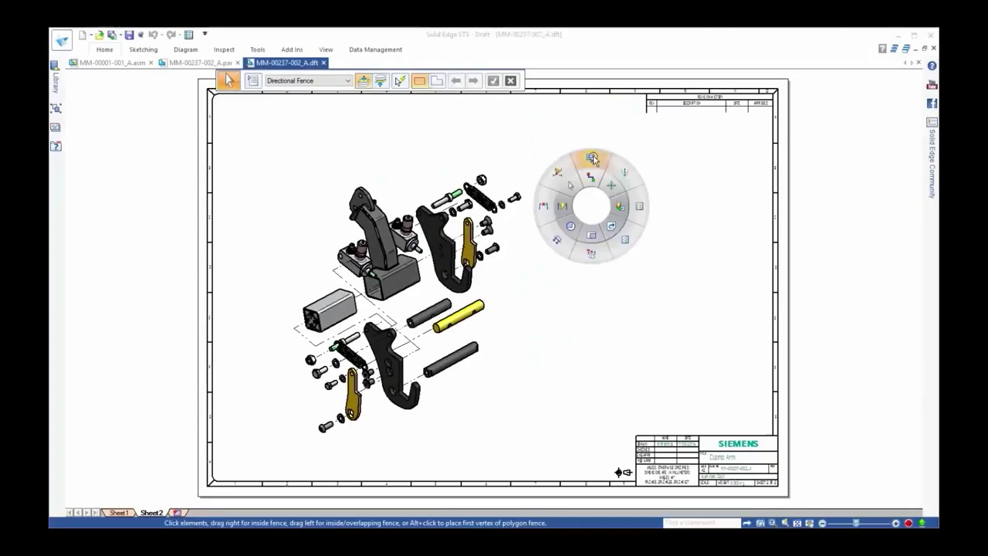
# Place an auto-ballooned parts list for the exploded view at Sheet2's upper right.
pyautogui.click(592, 159)
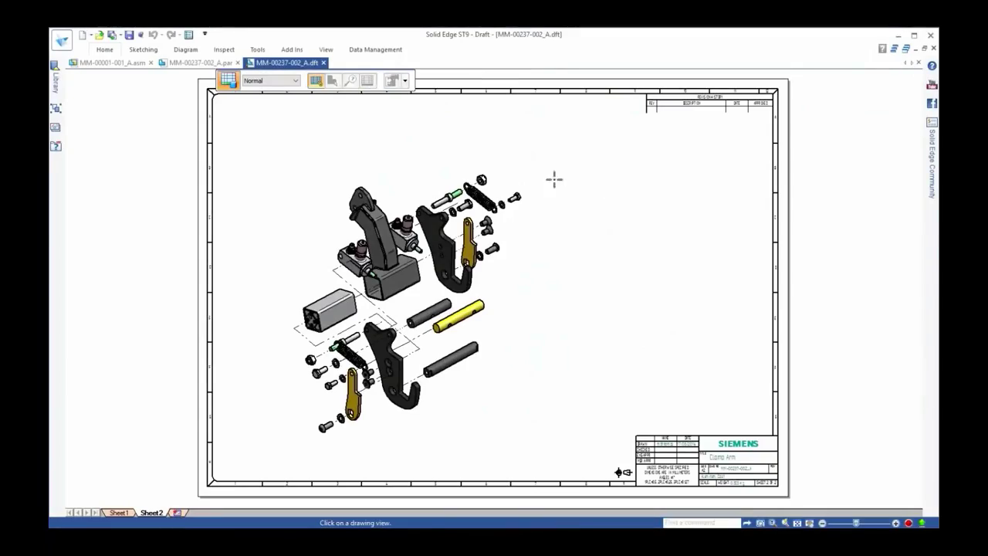
pyautogui.click(503, 199)
pyautogui.click(560, 139)
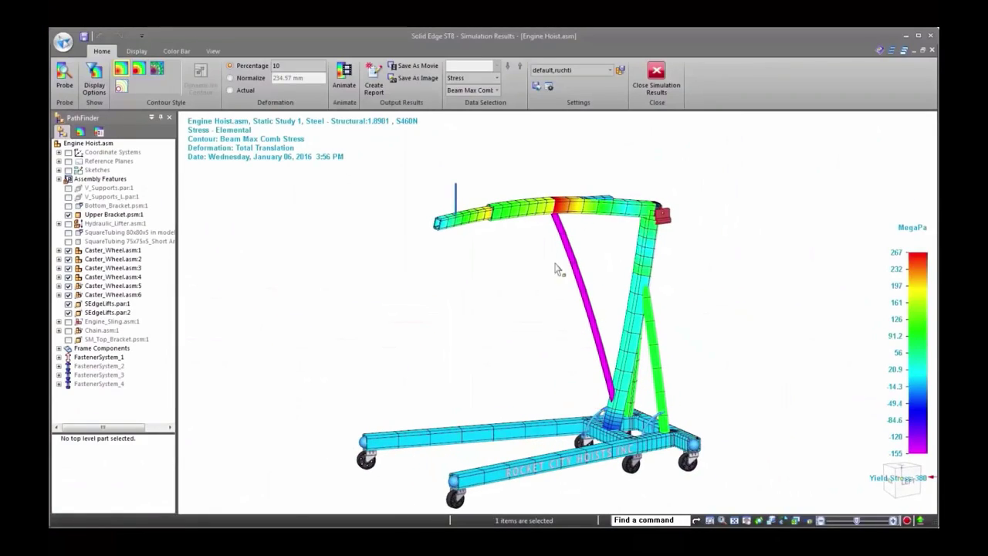
# Clip the SB-001_A temperature results with Set Planes at the heat sink's top face.
pyautogui.scroll(5, 555, 268)
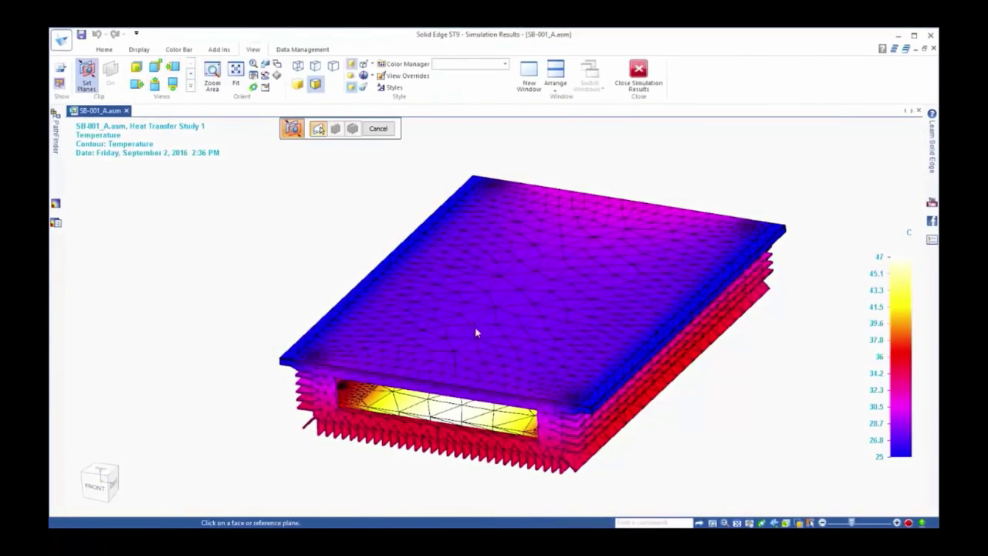
pyautogui.click(476, 332)
pyautogui.click(203, 418)
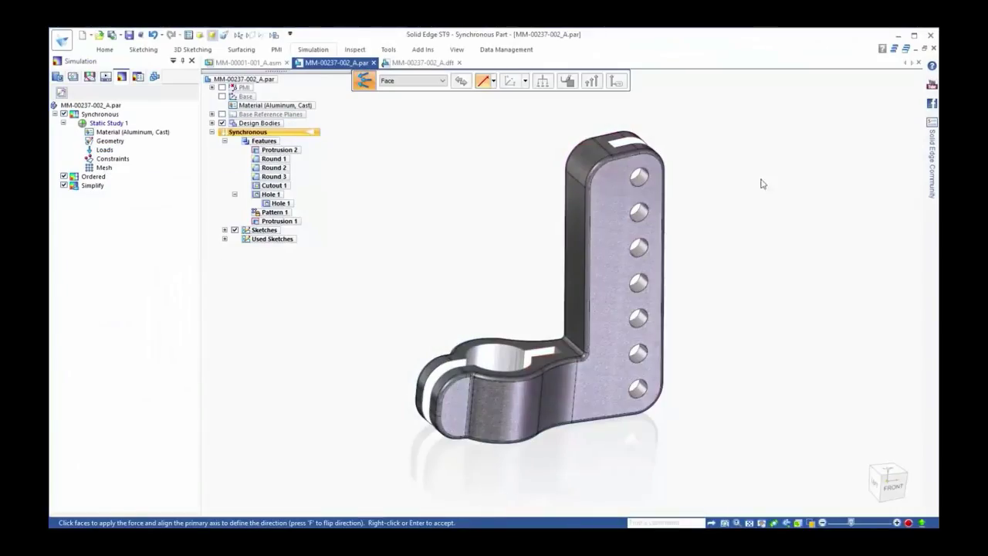
# Apply a force load to the clamp arm's top hole face.
pyautogui.hotkey('ctrl', 'f')
pyautogui.moveTo(695, 153); pyautogui.dragTo(695, 152)
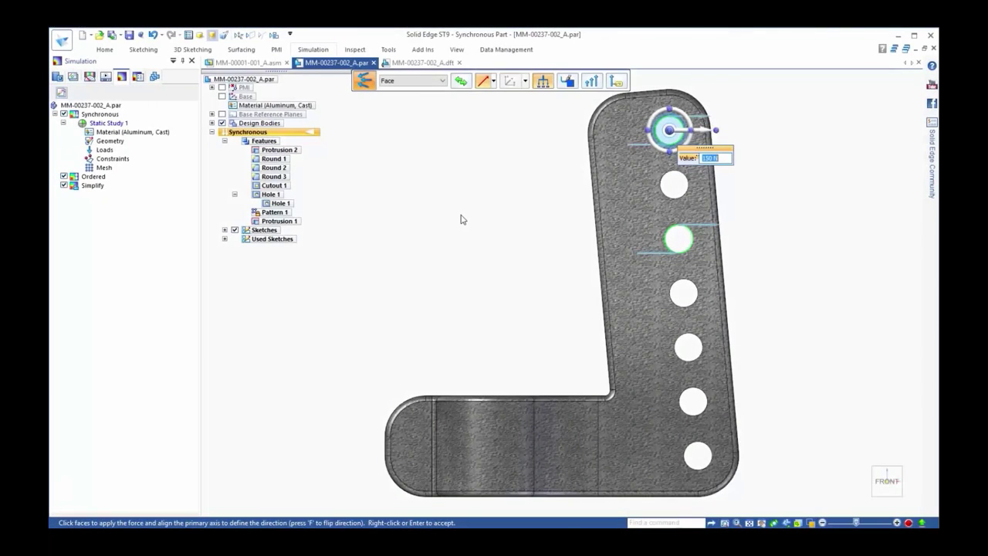
pyautogui.rightClick(461, 219)
# Add a cylindrical constraint on the clamp bore, then mesh and solve the study.
pyautogui.rightClick(119, 161)
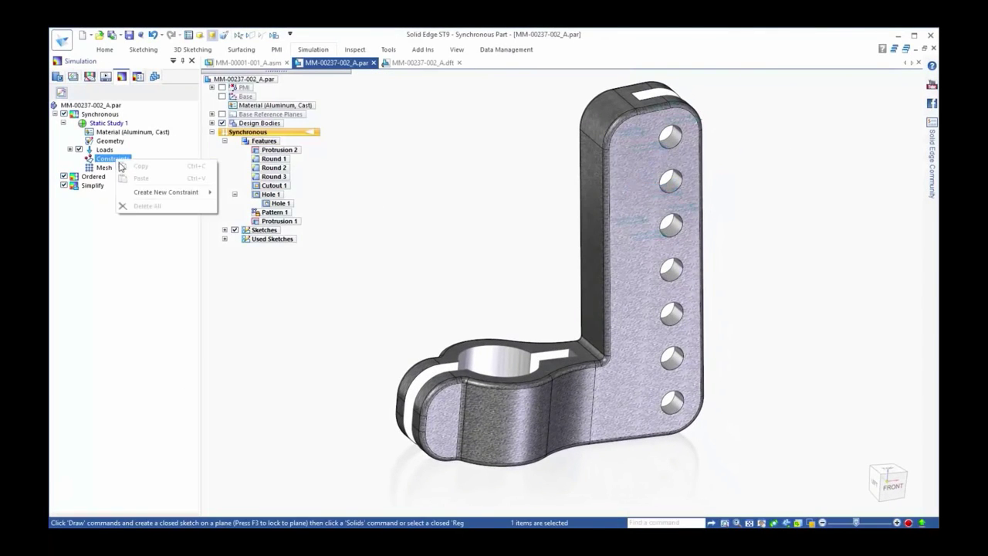
pyautogui.moveTo(166, 192)
pyautogui.click(249, 243)
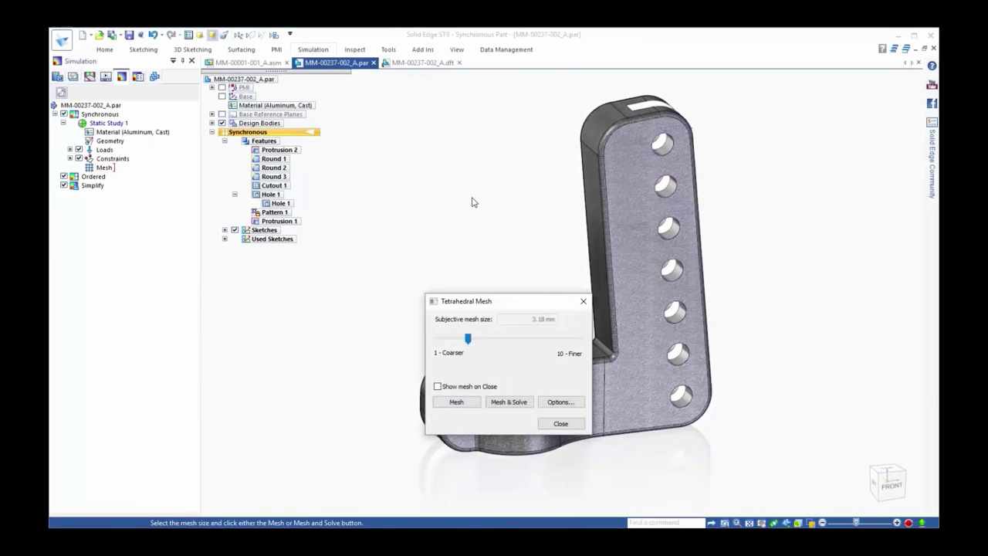
pyautogui.click(518, 402)
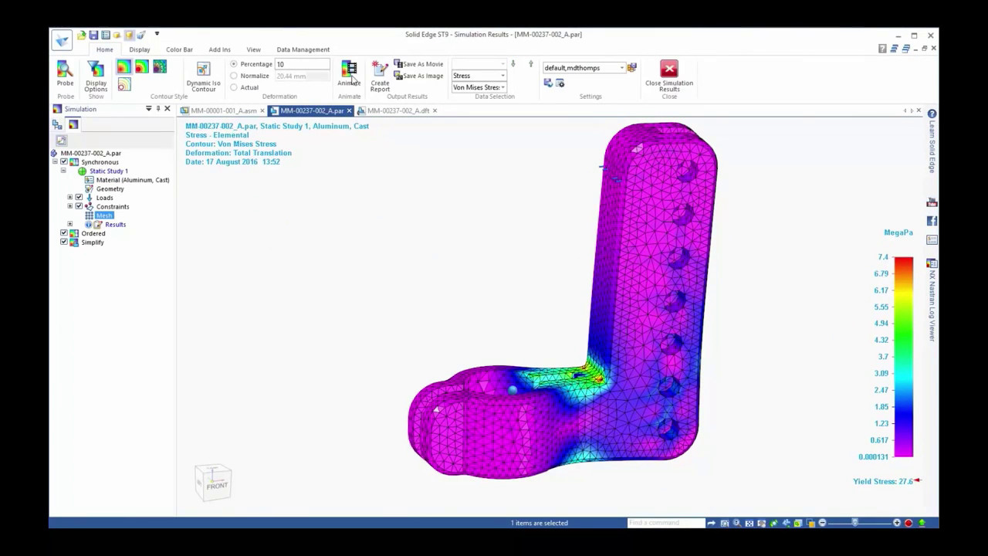
# Play the stress deformation animation and generate a Webpage (.html) simulation report.
pyautogui.click(353, 79)
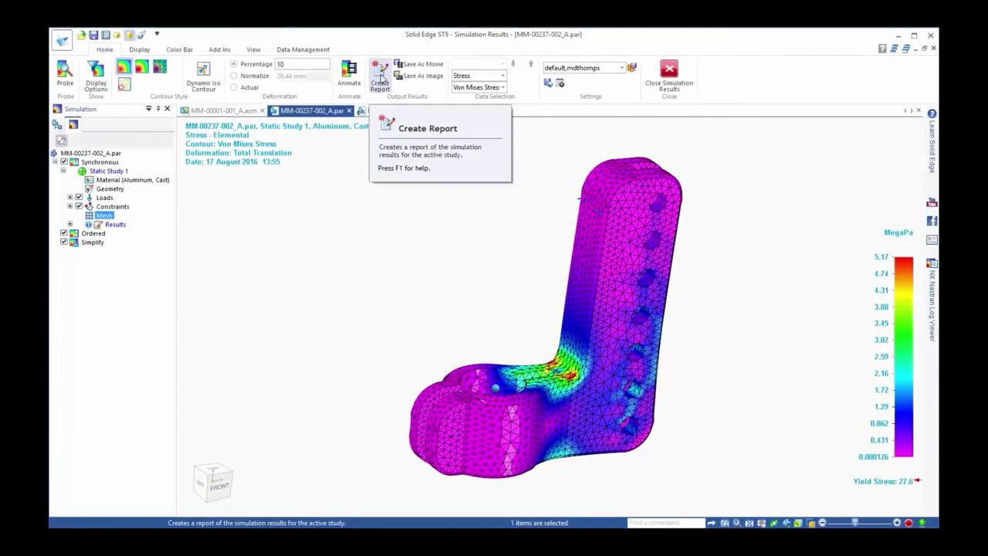
pyautogui.click(380, 79)
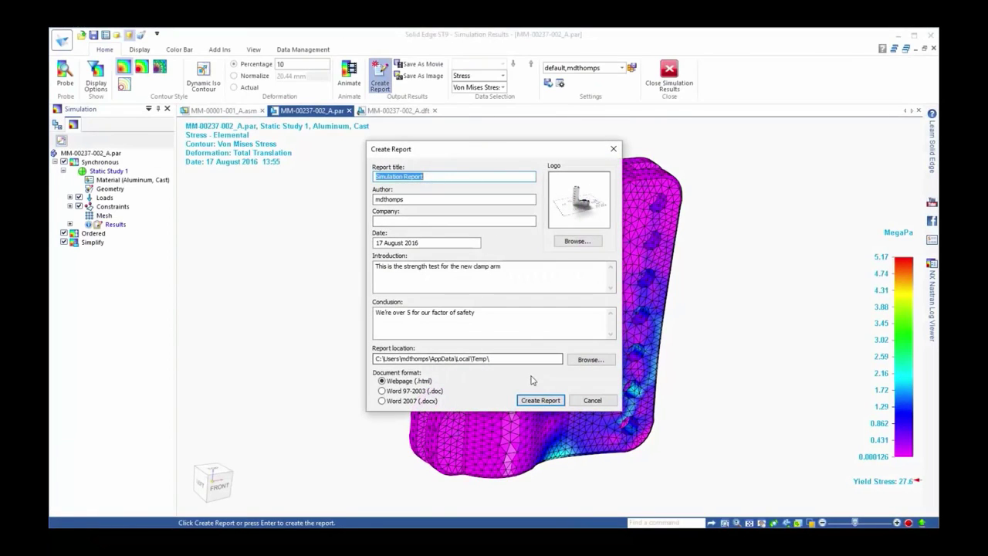
pyautogui.click(541, 400)
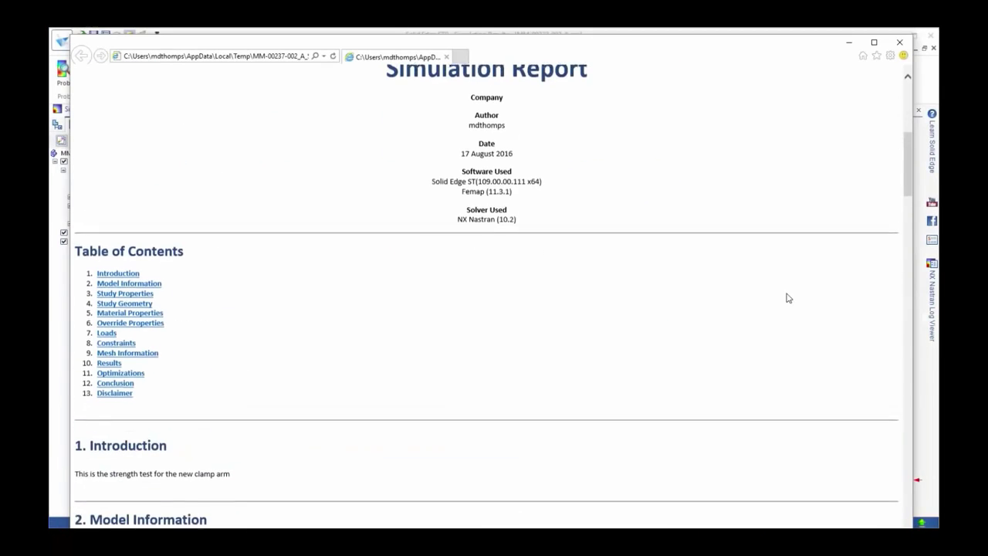
# Jump to the report's Loads section and scroll through Constraints, Mesh Information and Results.
pyautogui.click(108, 337)
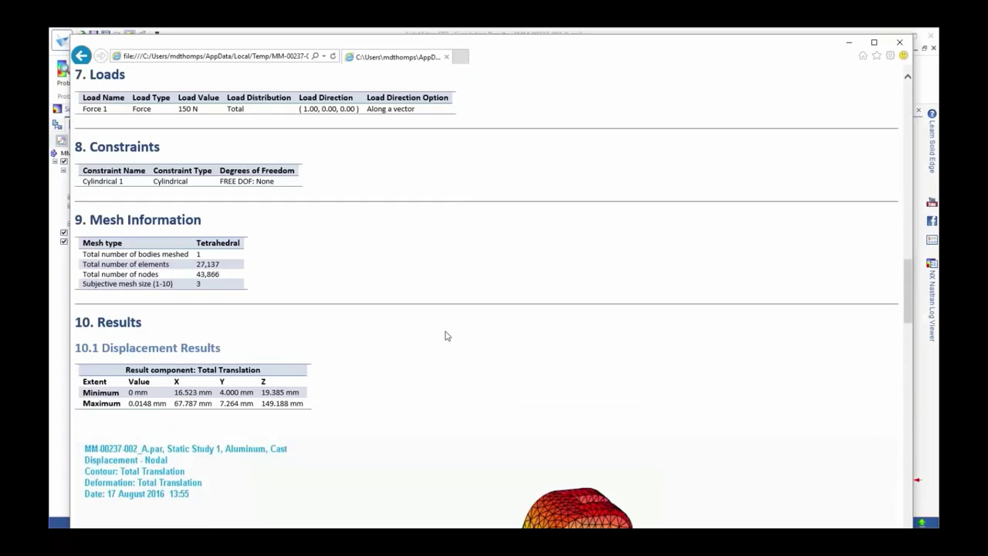
pyautogui.scroll(-1, 446, 335)
pyautogui.scroll(-8, 449, 335)
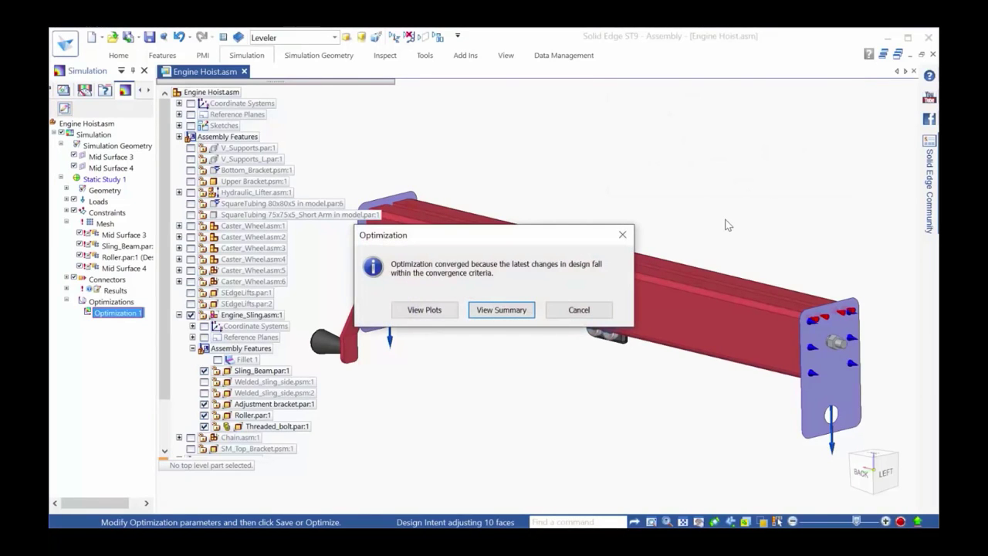
# Show the optimized hoist stress plot with deformation at Actual scale.
pyautogui.click(409, 317)
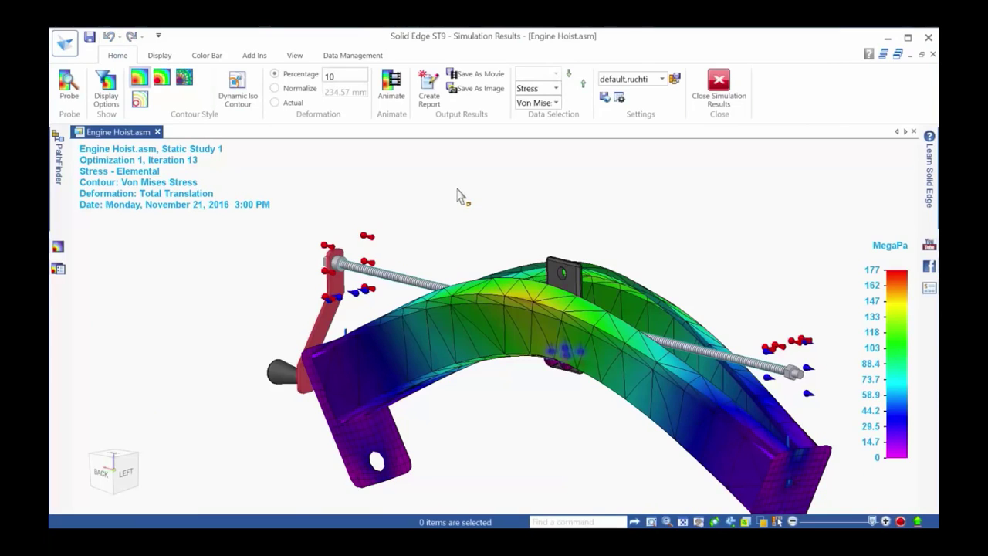
pyautogui.scroll(-1, 456, 194)
pyautogui.click(295, 103)
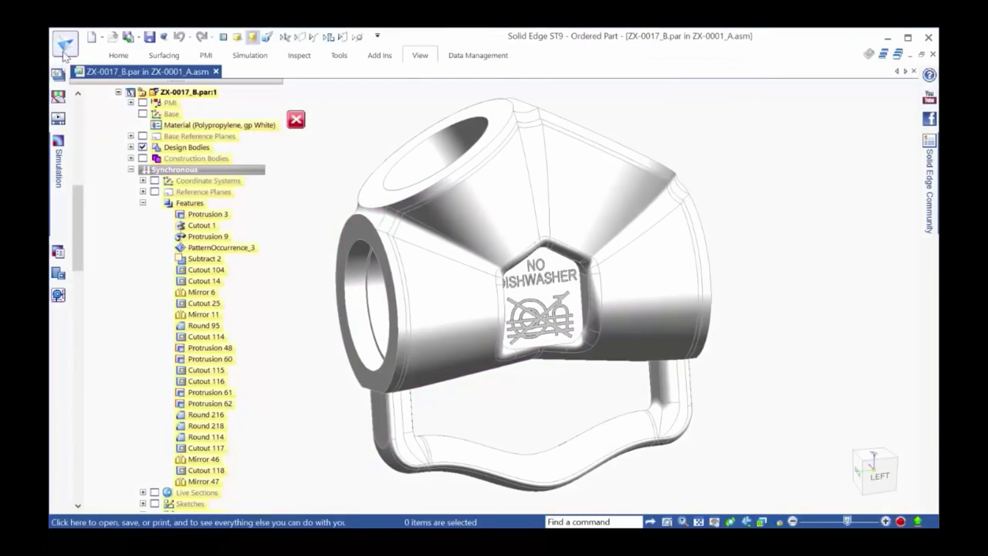
# Generate a Solid Print 3D-print preview of part ZX-0017_B.
pyautogui.click(63, 50)
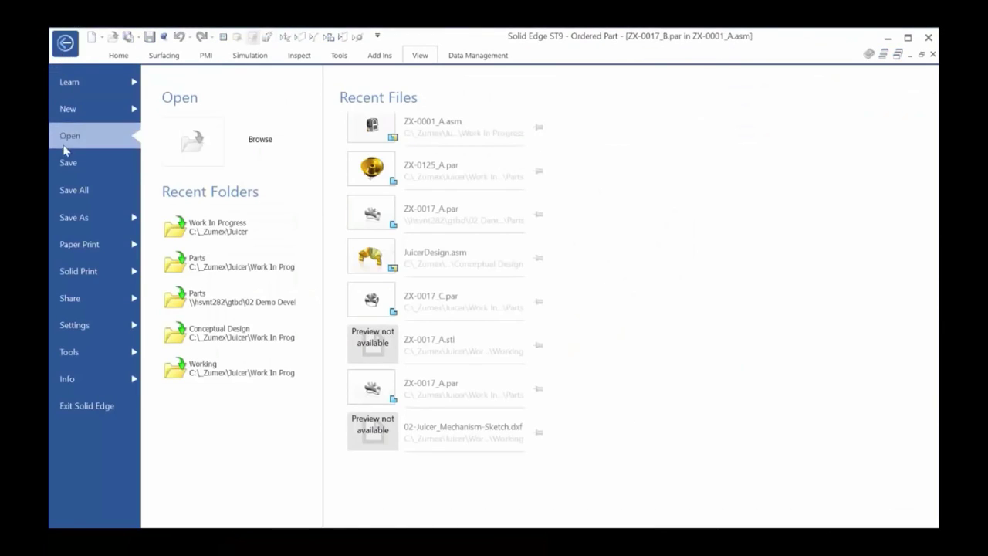
pyautogui.click(79, 276)
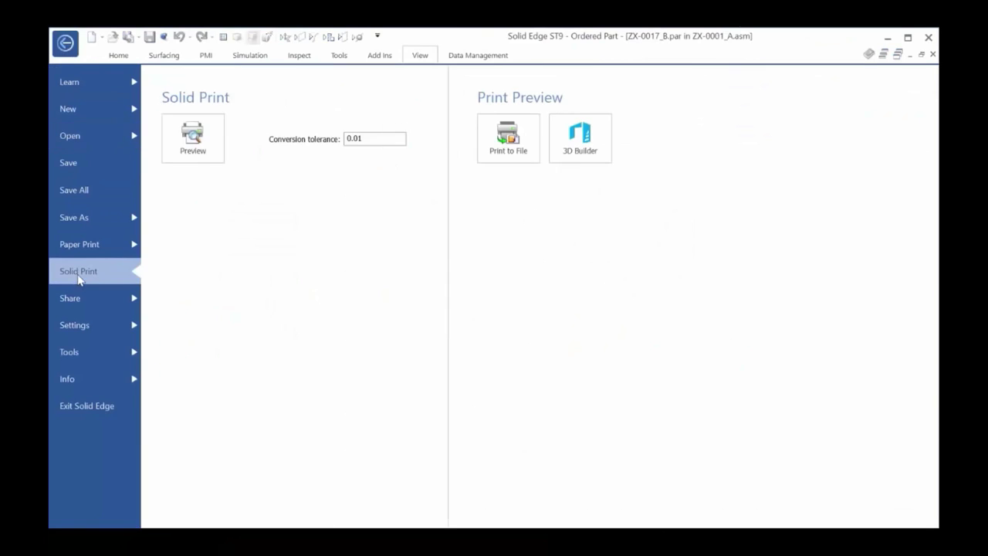
pyautogui.click(194, 158)
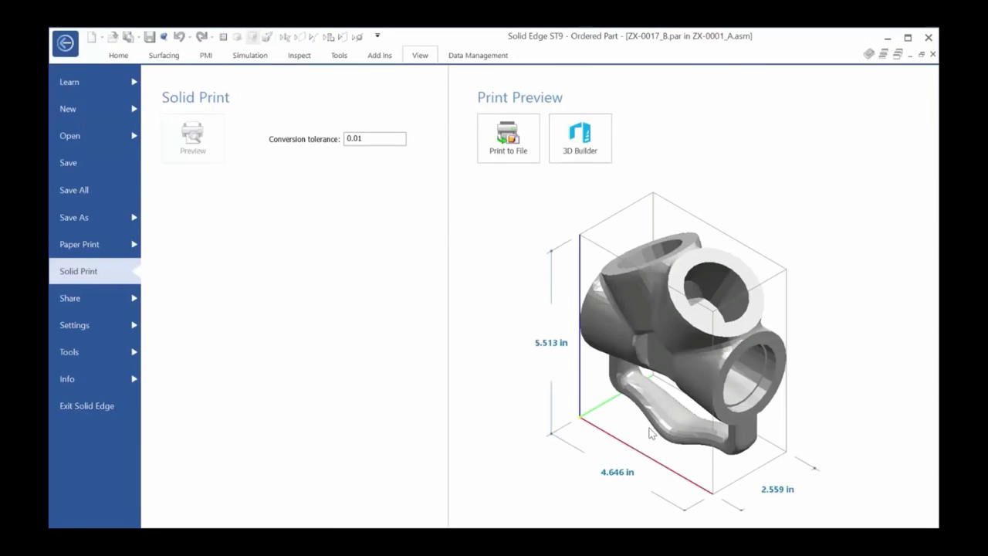
# Rotate the print preview model to an upright front view.
pyautogui.scroll(3, 659, 389)
pyautogui.moveTo(665, 345); pyautogui.dragTo(695, 324, button='middle')
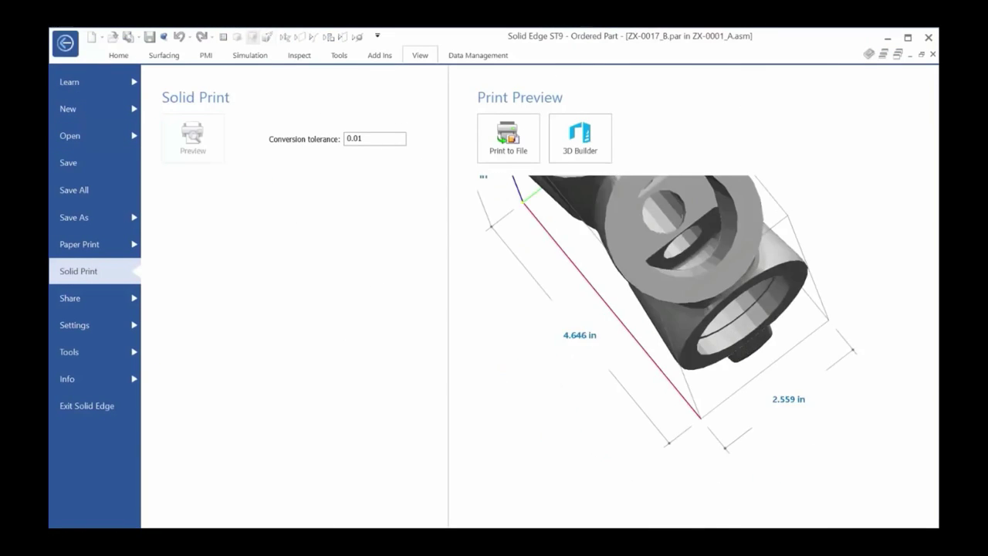
pyautogui.moveTo(679, 332)
pyautogui.mouseDown()
pyautogui.moveTo(664, 343)
pyautogui.moveTo(679, 332)
pyautogui.moveTo(716, 385)
pyautogui.moveTo(695, 378)
pyautogui.mouseUp()
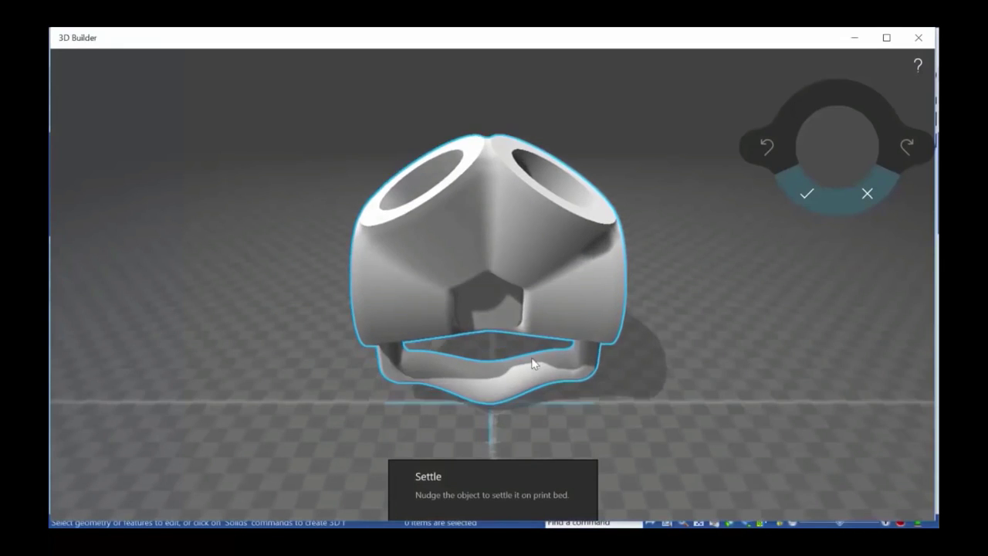
# Tip the part onto its side on the 3D Builder print bed.
pyautogui.moveTo(532, 363)
pyautogui.mouseDown()
pyautogui.moveTo(552, 263)
pyautogui.moveTo(745, 402)
pyautogui.moveTo(645, 225)
pyautogui.moveTo(636, 228)
pyautogui.mouseUp()
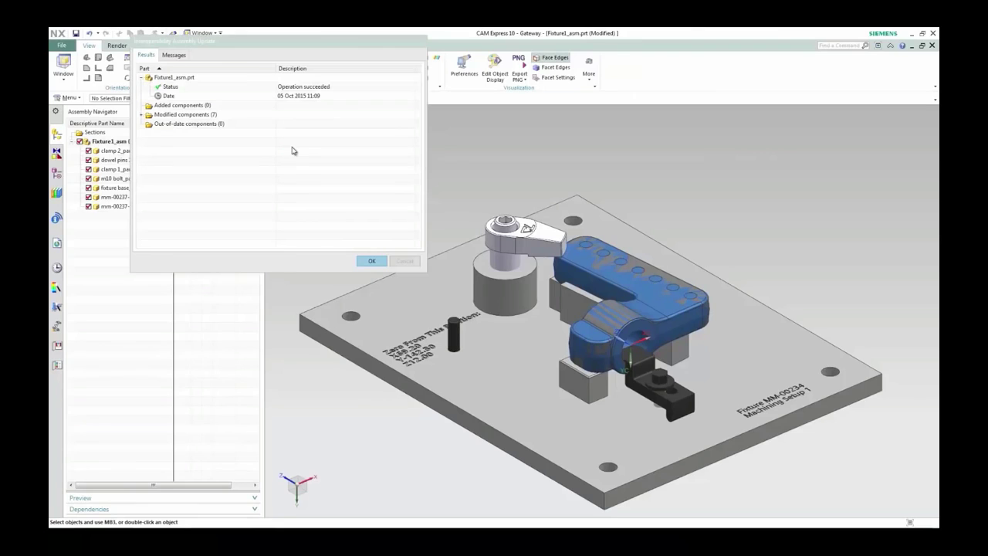
# Position the T-slot cutter along X and move the section plane to expose it.
pyautogui.moveTo(308, 45); pyautogui.dragTo(701, 120)
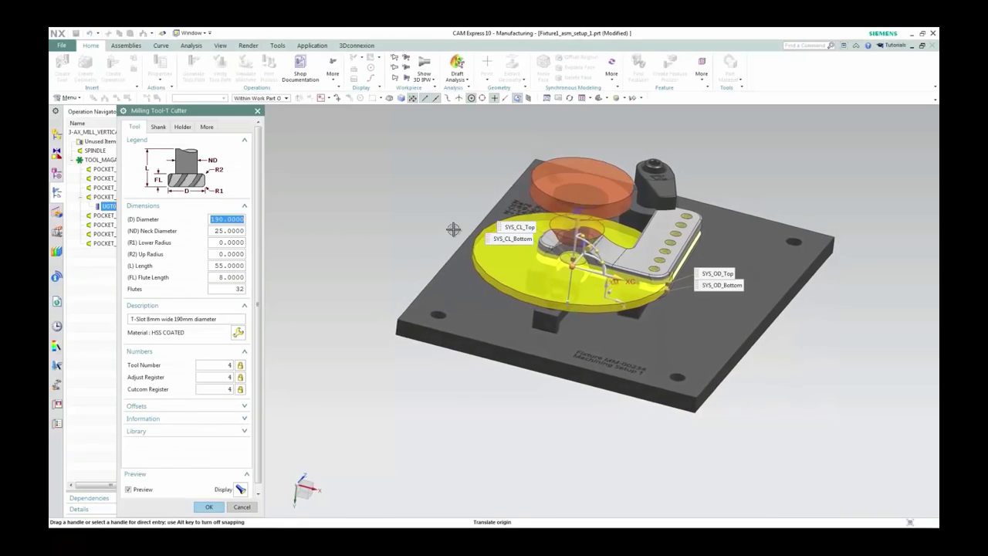
pyautogui.moveTo(453, 227)
pyautogui.mouseDown(button='middle')
pyautogui.moveTo(533, 301)
pyautogui.moveTo(604, 313)
pyautogui.mouseUp(button='middle')
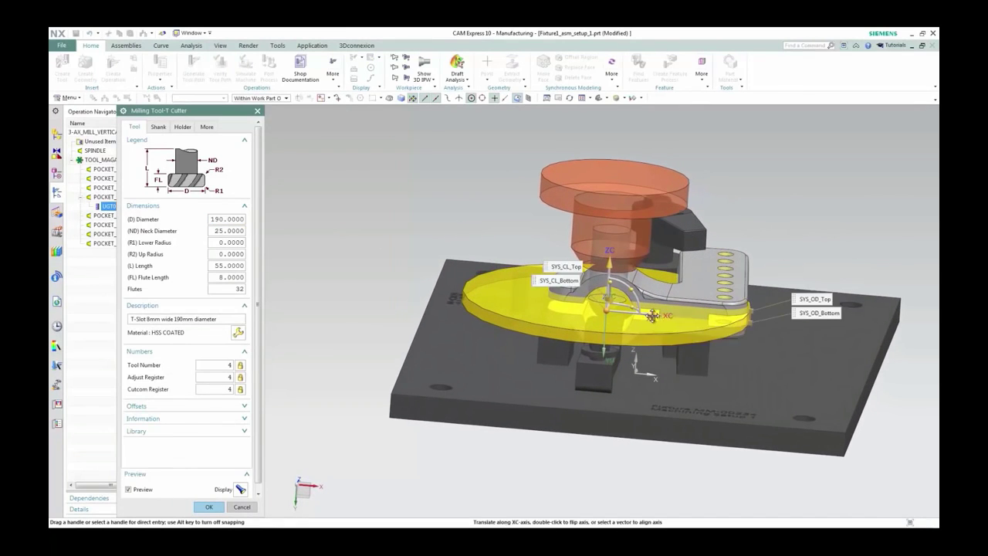
pyautogui.moveTo(604, 313); pyautogui.dragTo(557, 312)
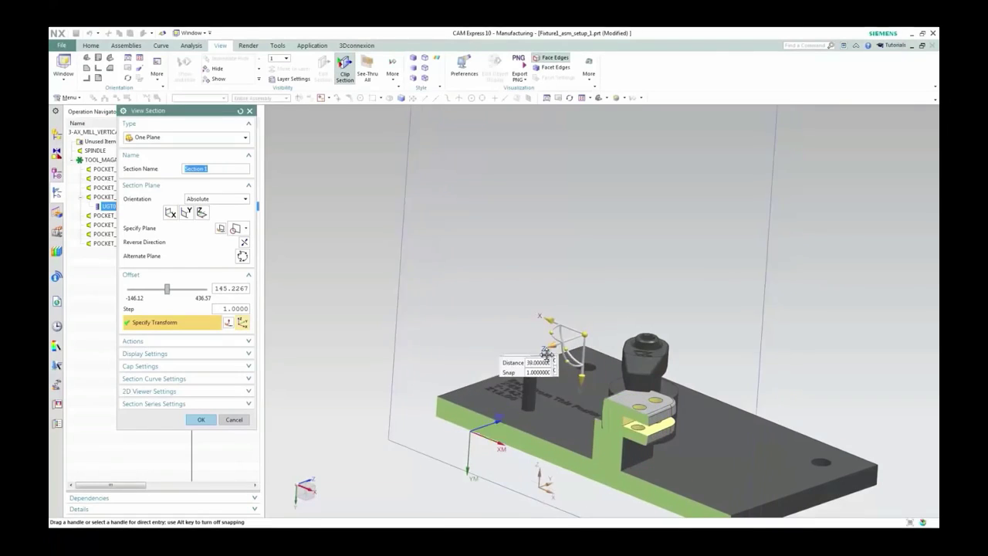
pyautogui.moveTo(502, 363)
pyautogui.mouseDown()
pyautogui.moveTo(444, 385)
pyautogui.moveTo(459, 392)
pyautogui.mouseUp()
# Create a feature machining process for the selected clamp hole features.
pyautogui.scroll(2, 566, 269)
pyautogui.scroll(2, 579, 254)
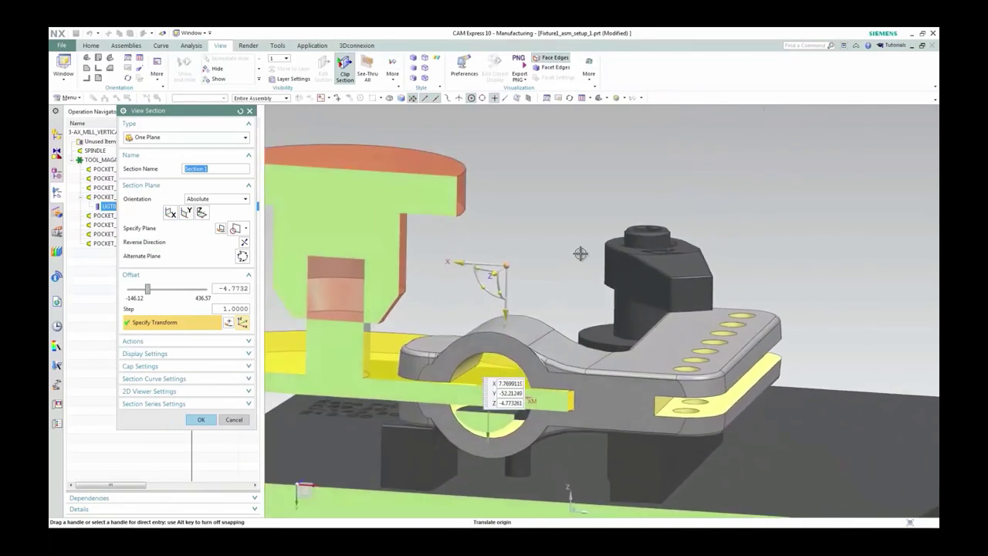
pyautogui.scroll(2, 579, 232)
pyautogui.moveTo(579, 232)
pyautogui.mouseDown(button='middle')
pyautogui.moveTo(544, 209)
pyautogui.moveTo(520, 125)
pyautogui.mouseUp(button='middle')
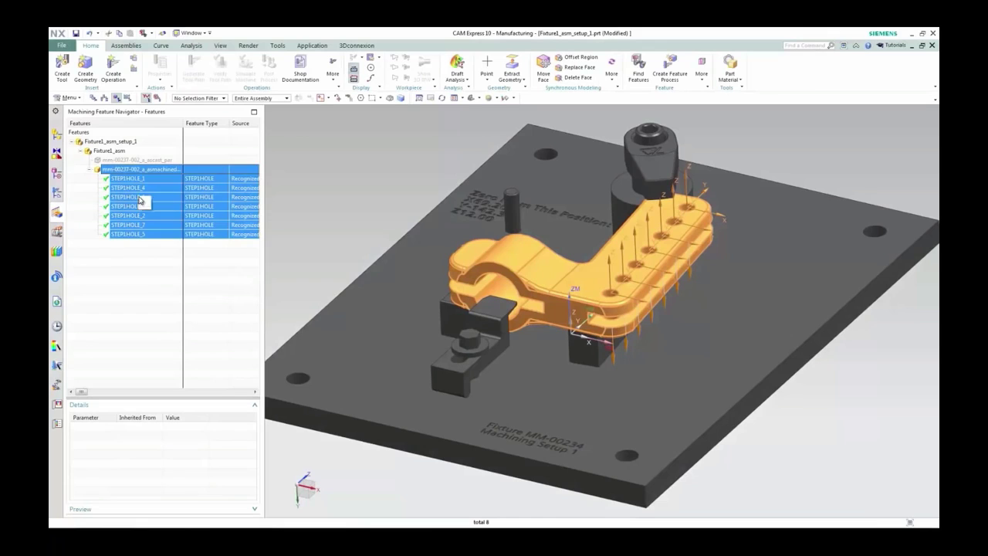
pyautogui.rightClick(139, 199)
pyautogui.click(155, 227)
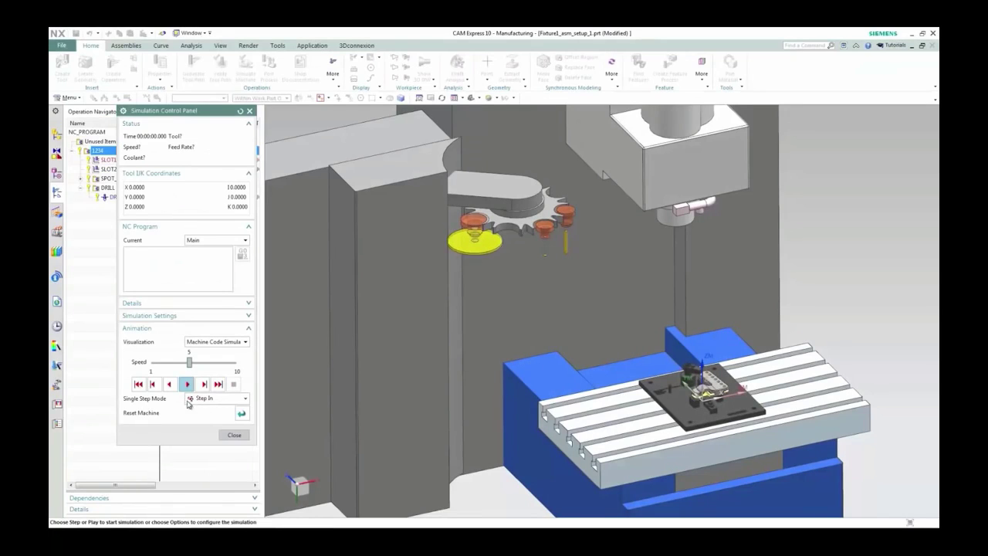
# Play the machine-code simulation, nudging animation speed to 7 then back to 6.
pyautogui.click(187, 384)
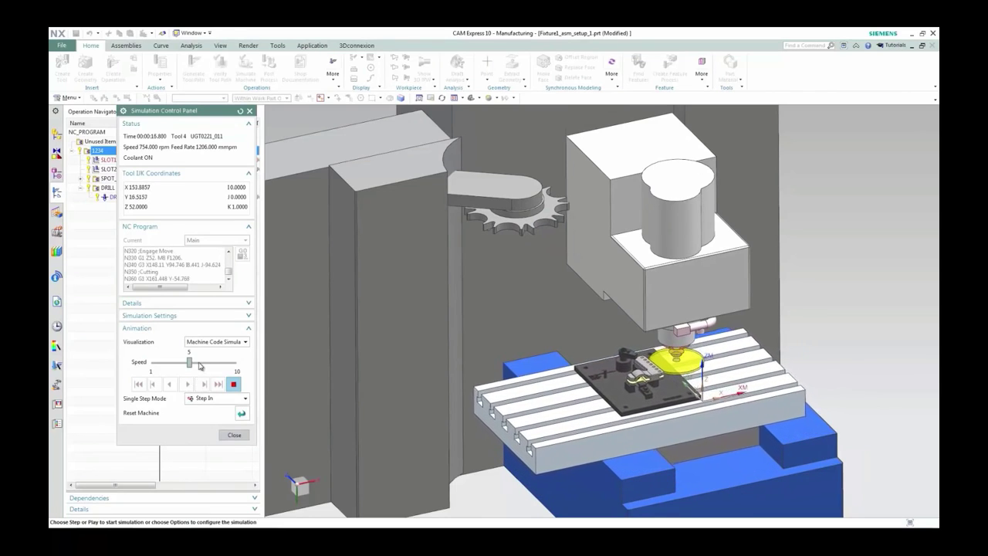
pyautogui.moveTo(199, 366); pyautogui.dragTo(207, 362)
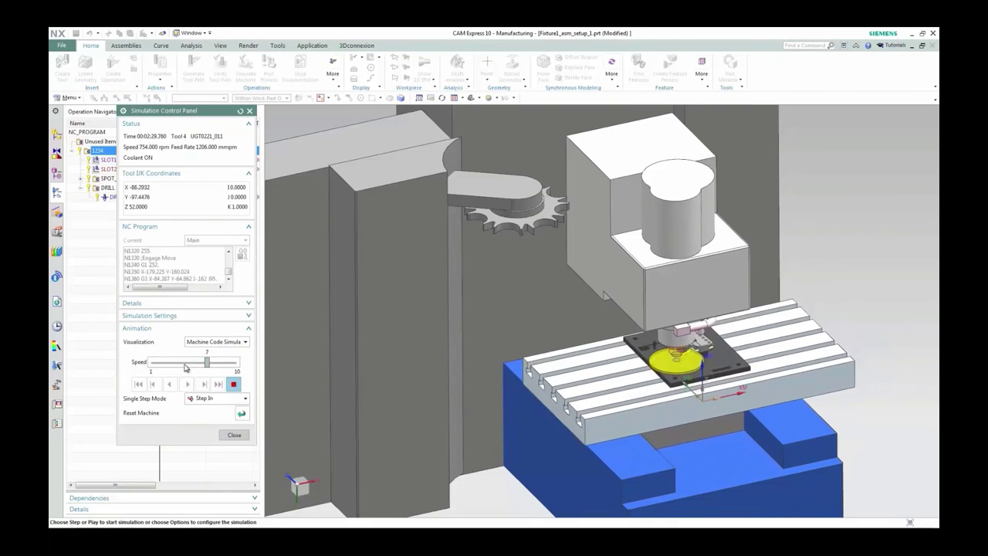
pyautogui.click(186, 363)
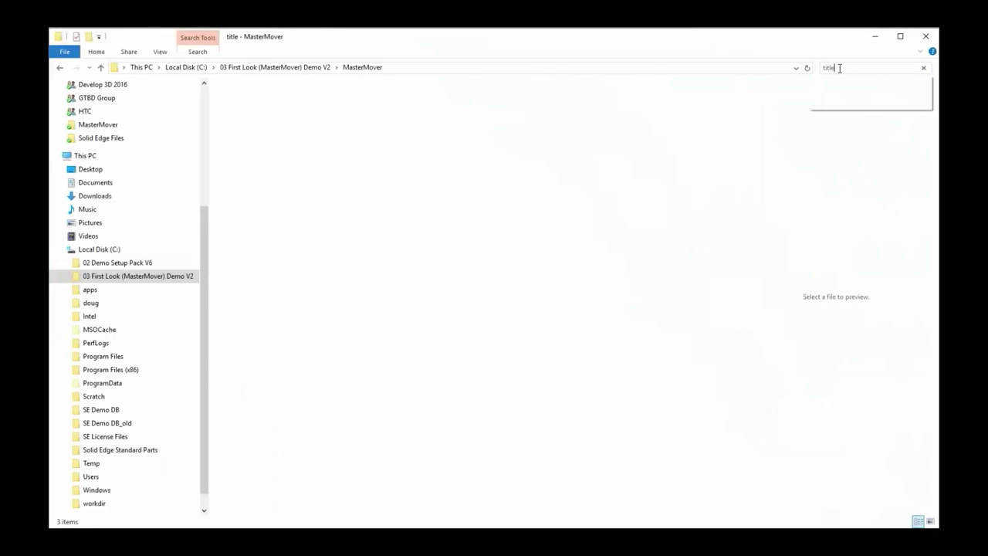
# Search title:master and open assembly MM-00001-001_A with Design Manager.
pyautogui.write(':master')
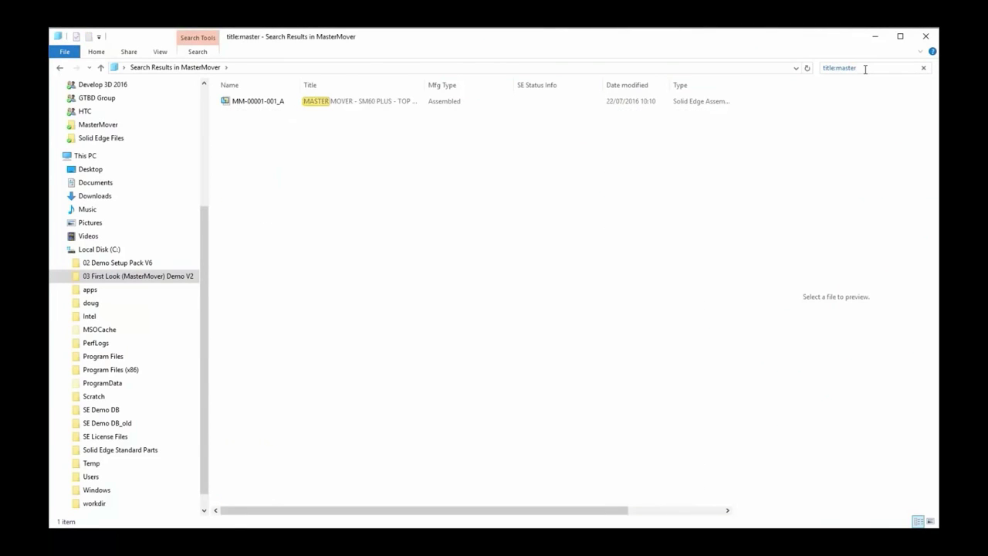
pyautogui.click(262, 108)
pyautogui.rightClick(261, 108)
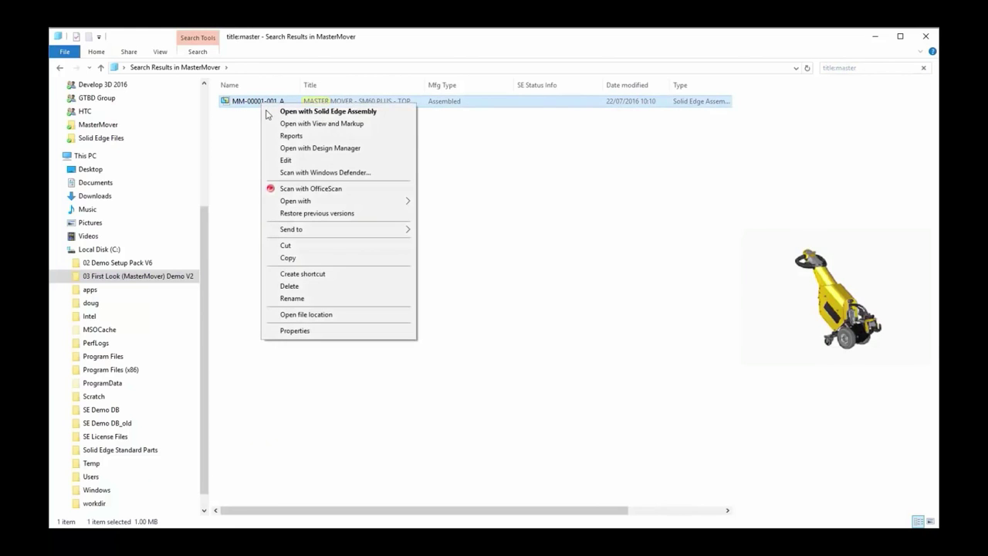
pyautogui.click(293, 147)
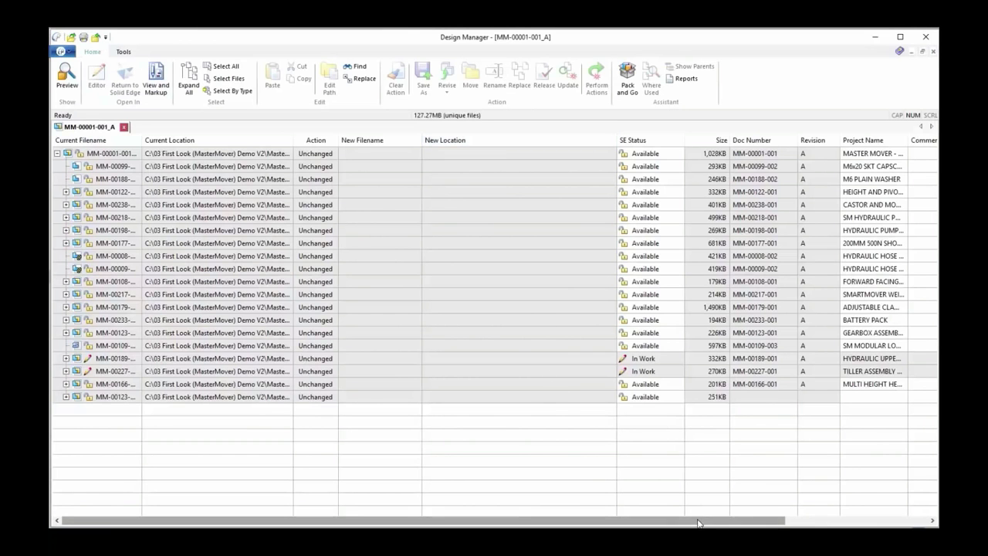
# Set the MASTER MOVER top assembly's SE Status to In Work.
pyautogui.click(104, 155)
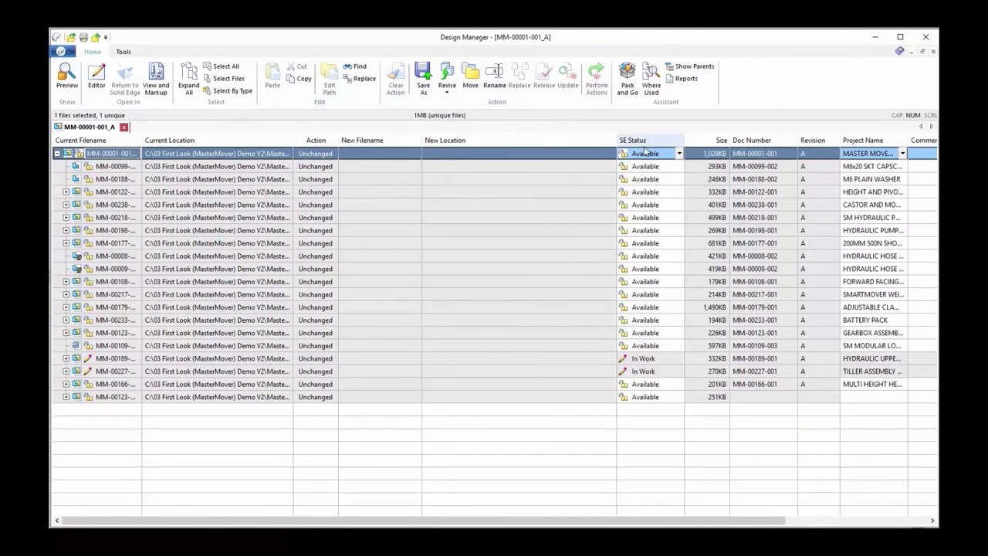
pyautogui.click(679, 155)
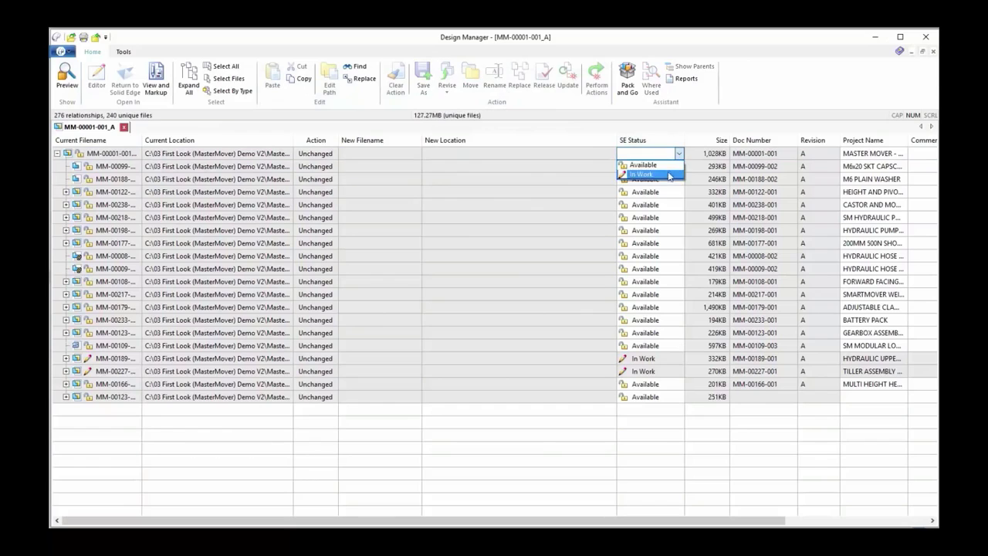
pyautogui.click(669, 176)
pyautogui.click(680, 168)
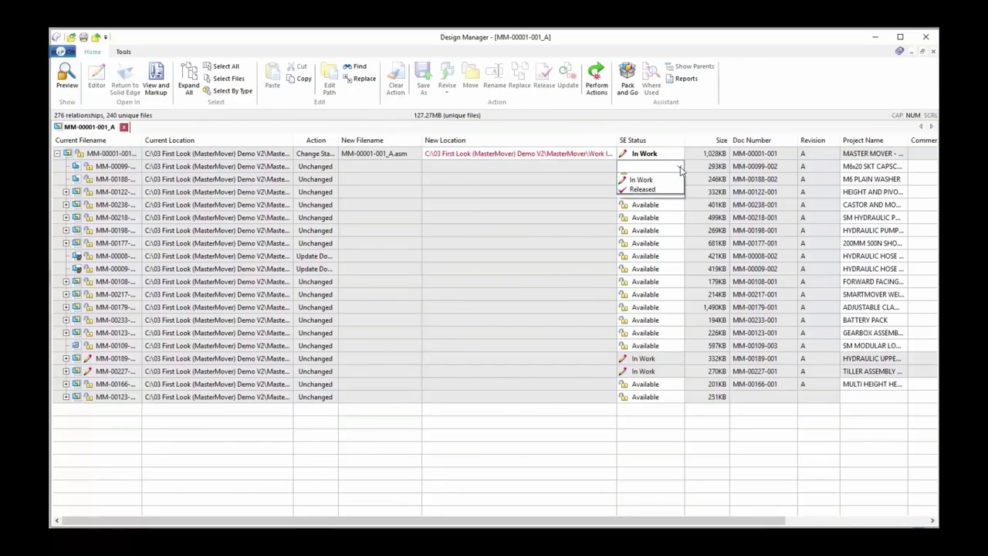
# Preview the assembly and its properties, then open it in Solid Edge.
pyautogui.click(67, 77)
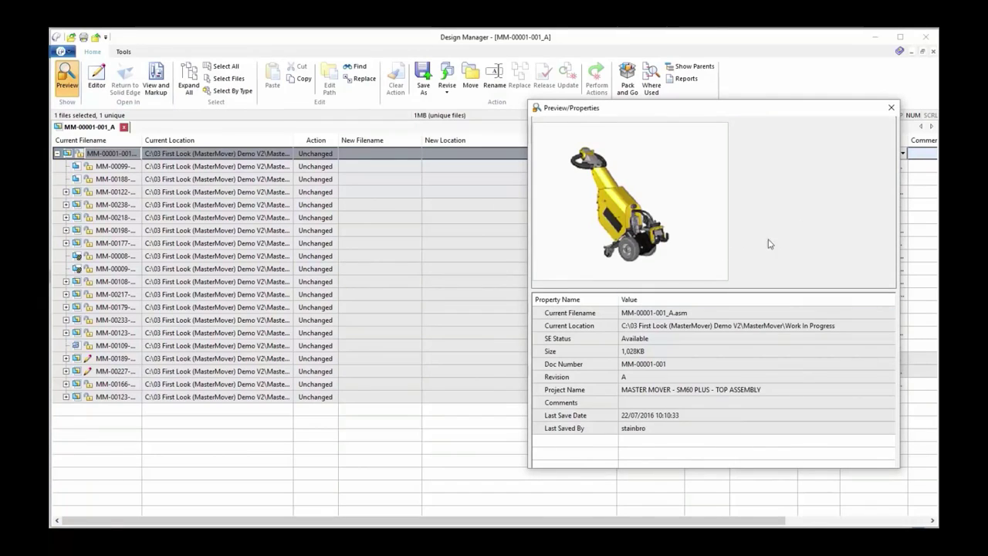
pyautogui.click(891, 109)
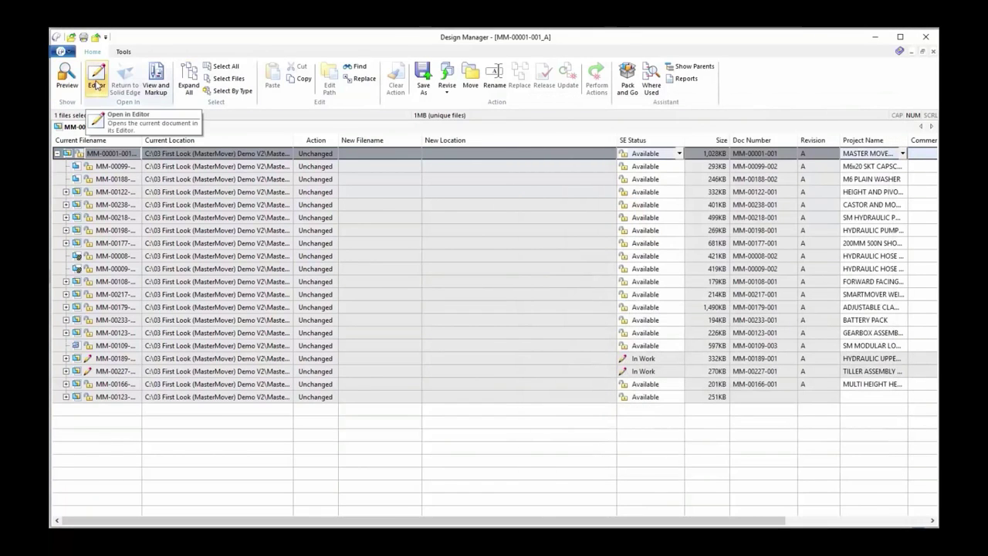
pyautogui.click(97, 85)
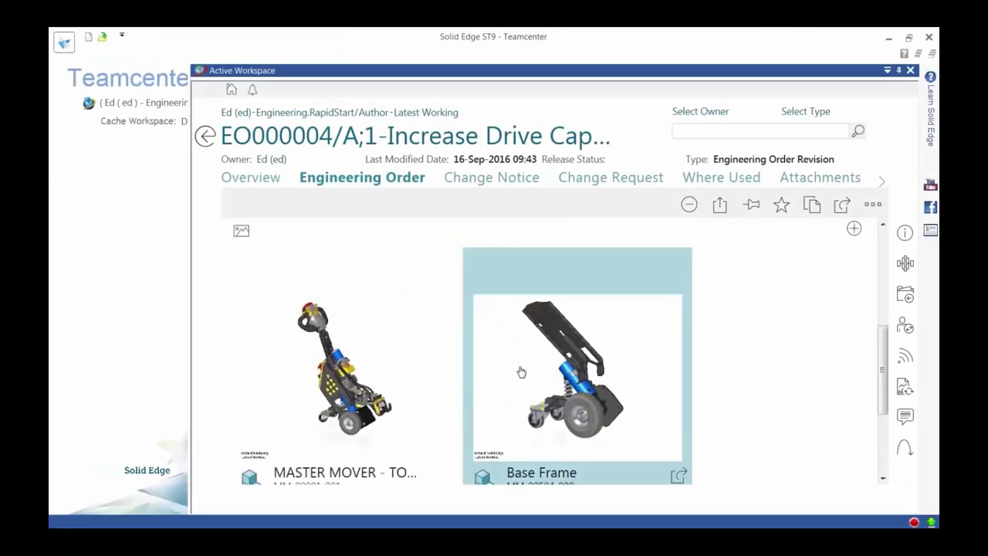
# Open the Base Frame item in Solid Edge with Active Workspace alongside.
pyautogui.click(681, 399)
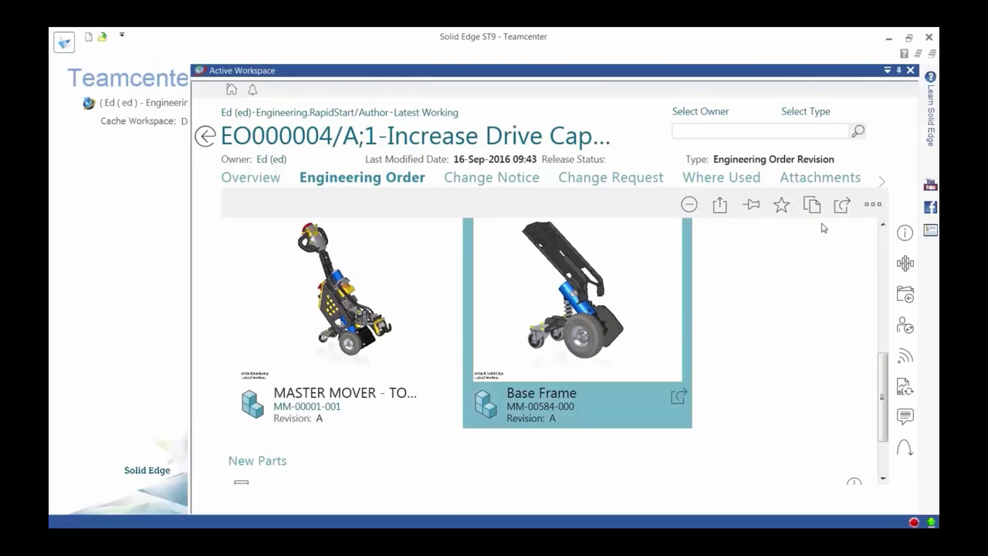
pyautogui.click(843, 207)
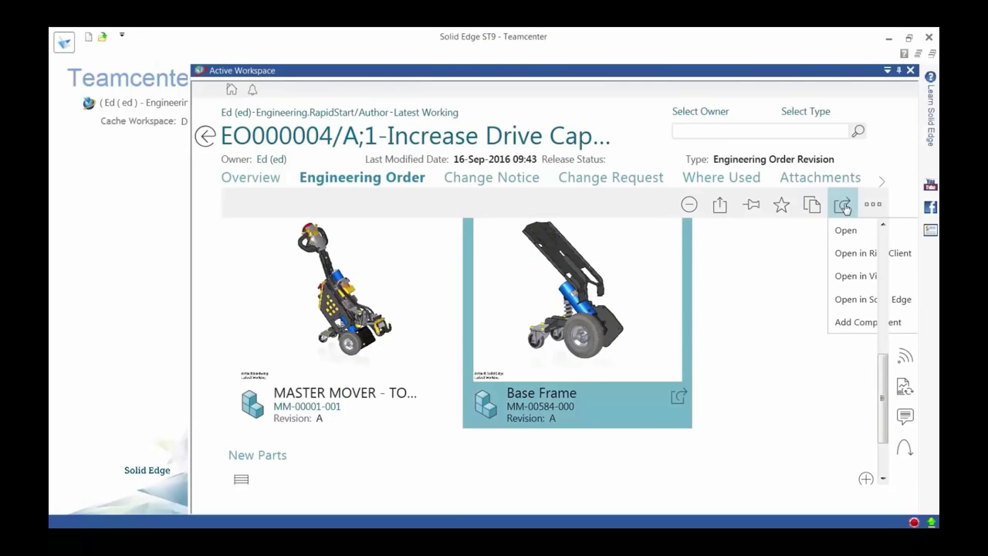
pyautogui.click(863, 300)
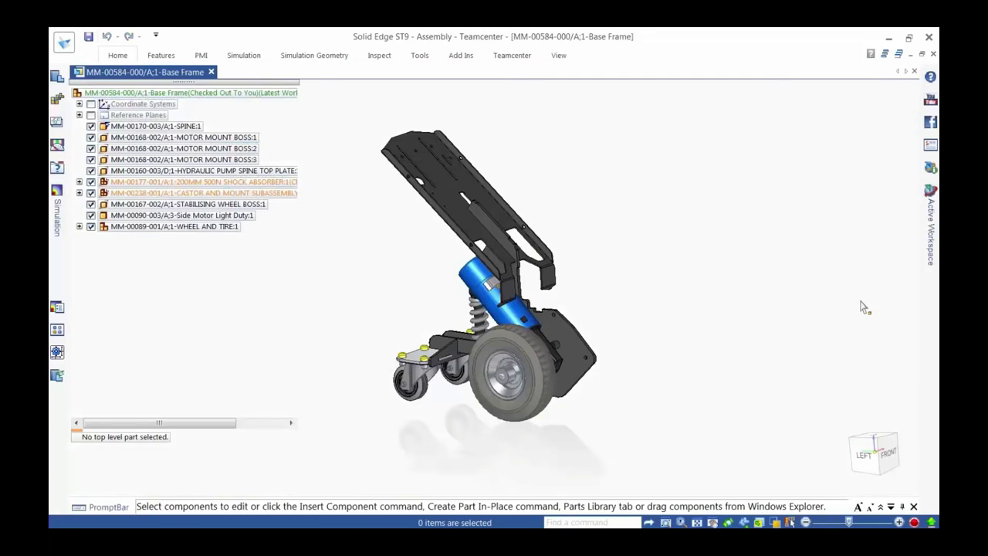
pyautogui.click(513, 55)
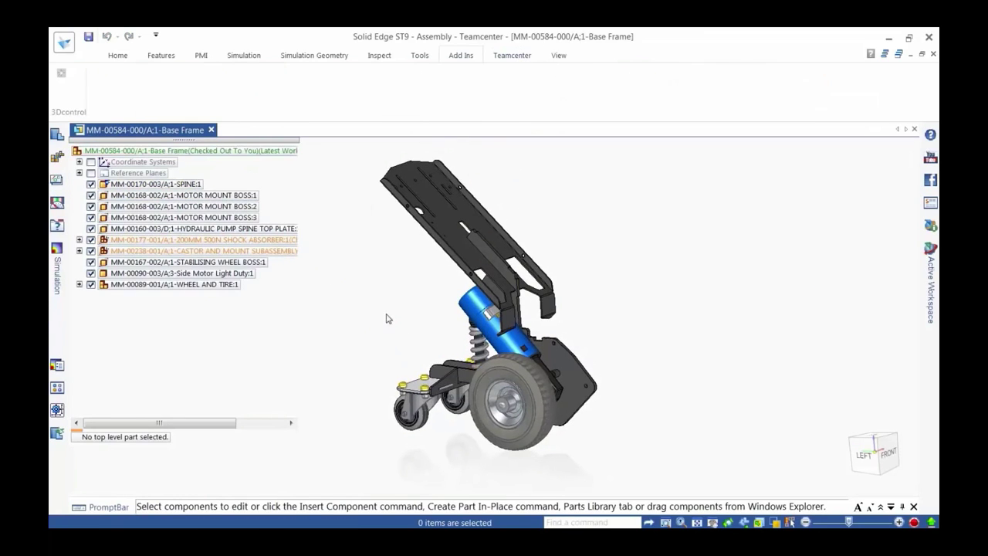
pyautogui.click(462, 328)
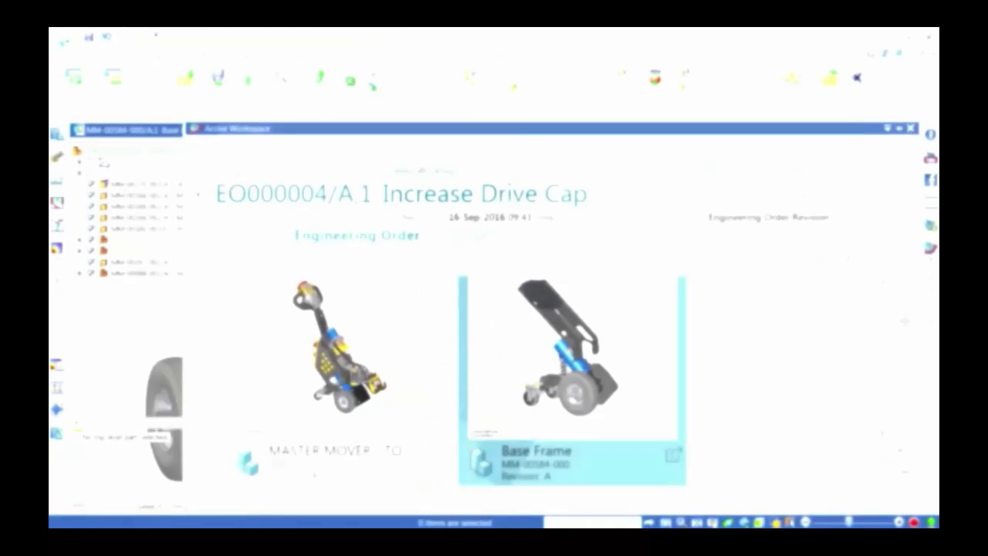
# Search Active Workspace for 'mm', filtered to Purchased Motors.
pyautogui.write('mm')
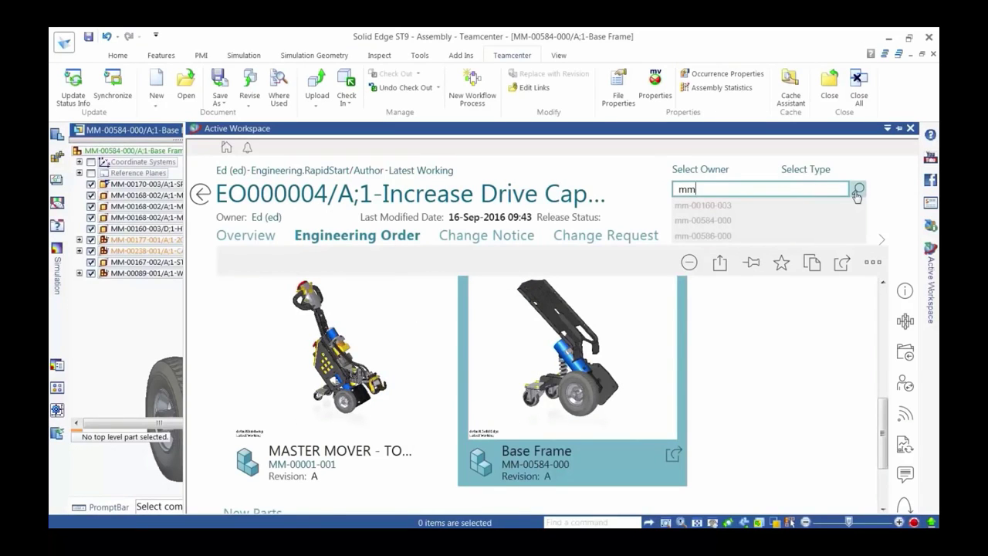
pyautogui.click(856, 193)
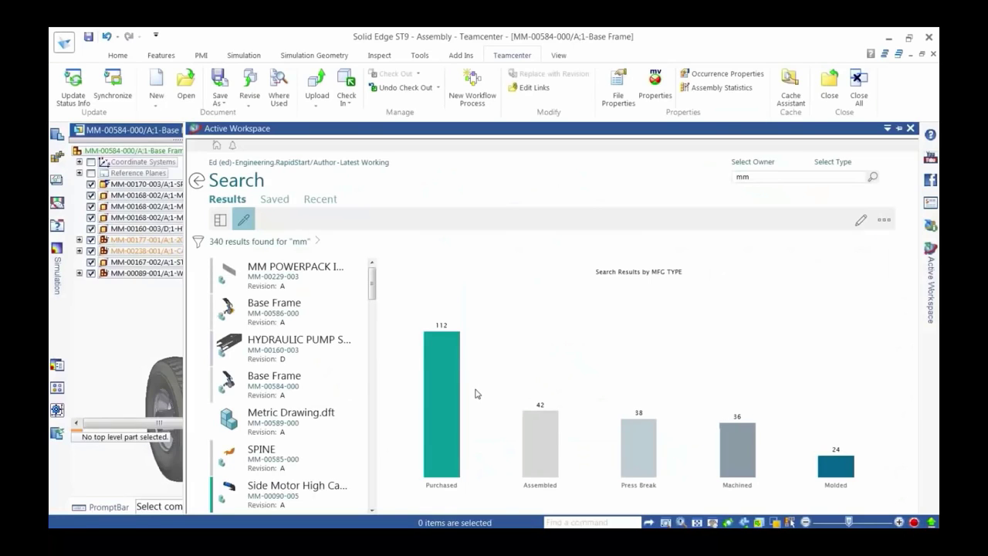
pyautogui.click(438, 406)
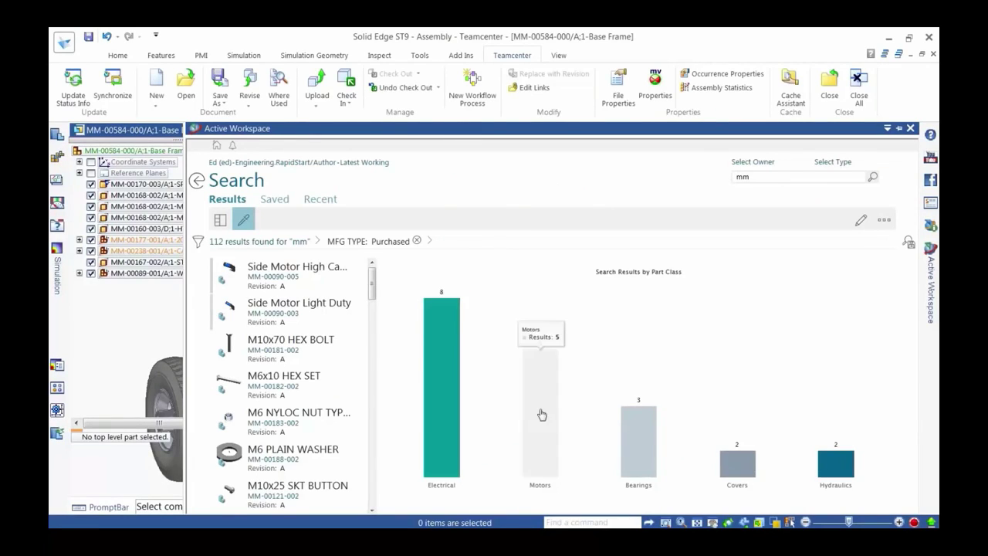
pyautogui.click(539, 414)
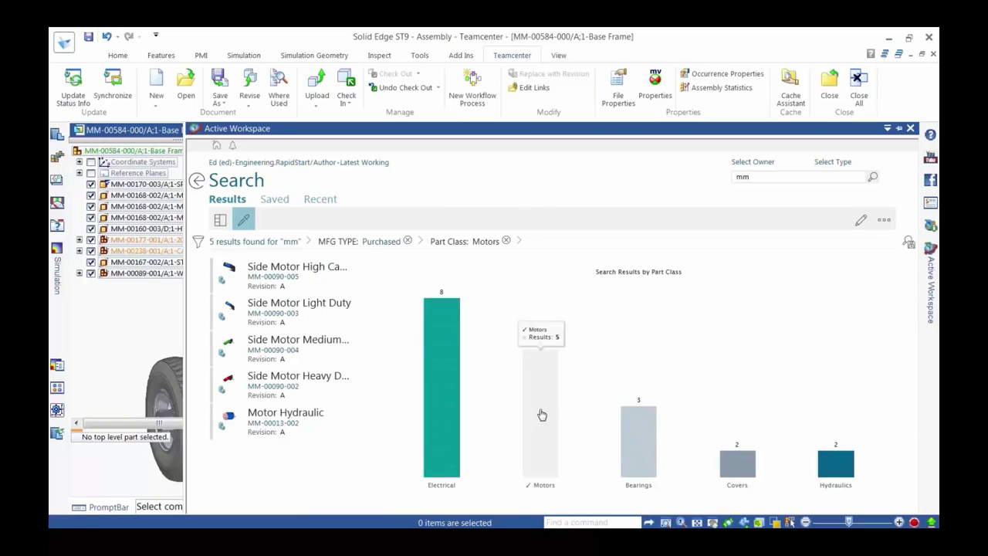
# Open Side Motor High Capacity and pick its Solid Edge part attachment.
pyautogui.click(324, 269)
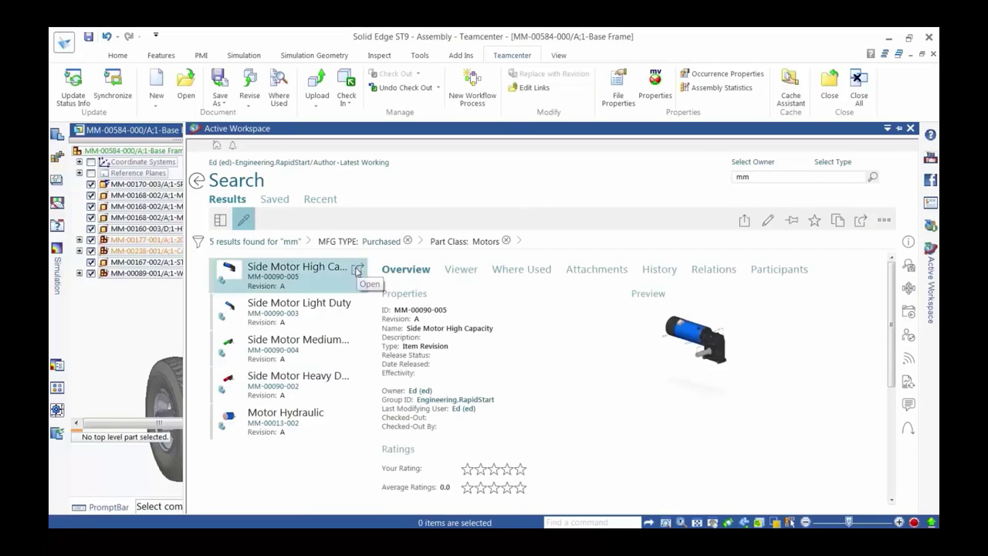
pyautogui.click(356, 267)
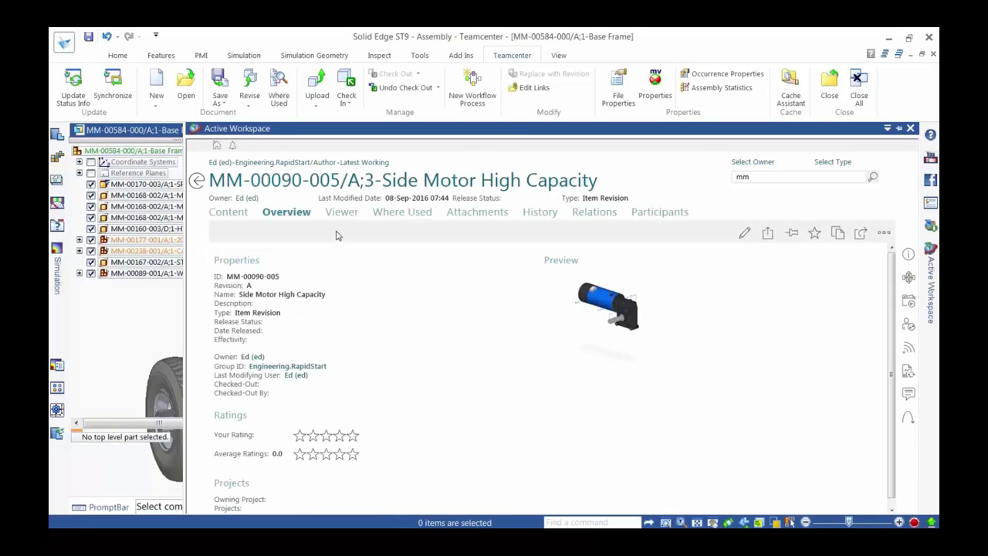
pyautogui.click(477, 214)
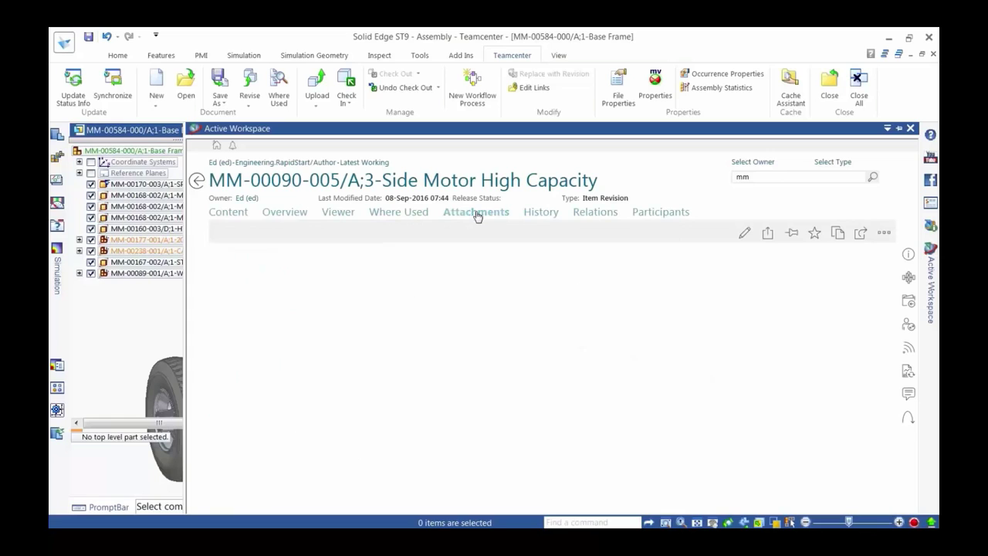
pyautogui.click(307, 320)
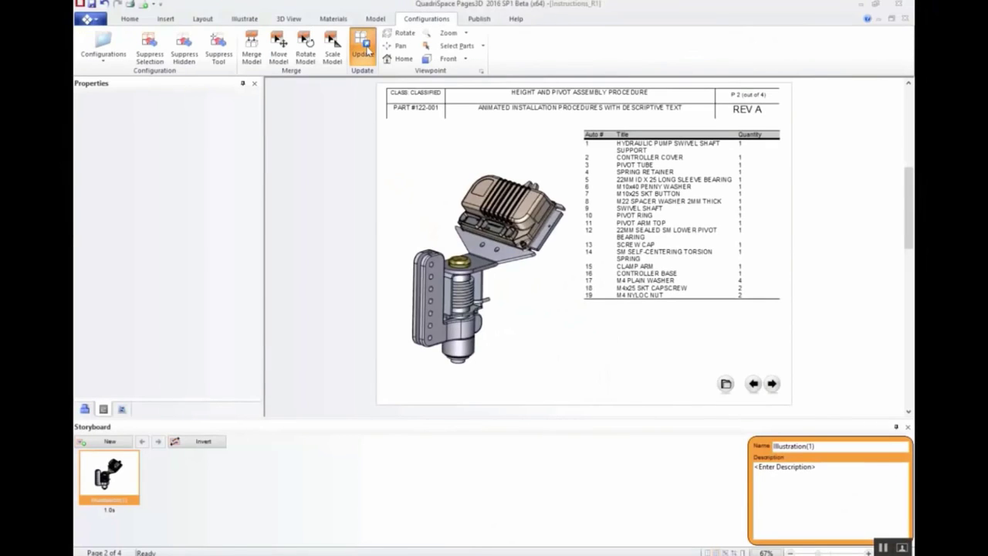
# Update the pivot assembly illustration's linked 3D model to its latest version.
pyautogui.click(362, 46)
pyautogui.moveTo(641, 207); pyautogui.dragTo(660, 392)
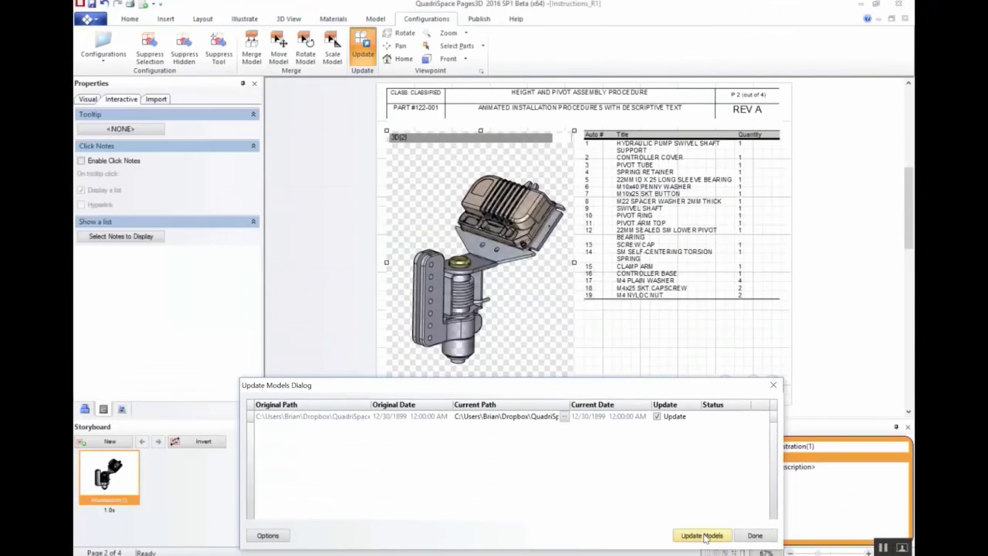
pyautogui.click(703, 536)
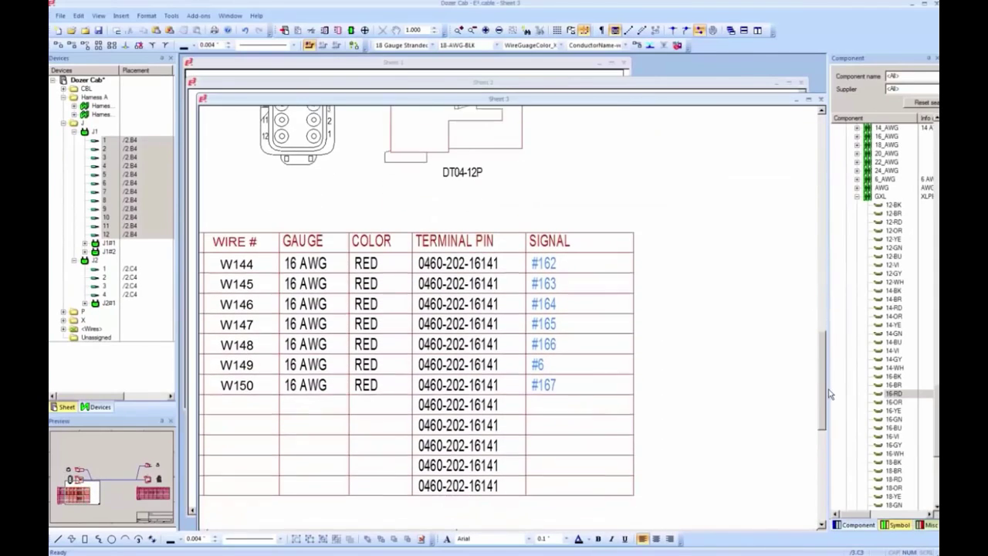
pyautogui.hscroll(-3, 247, 474)
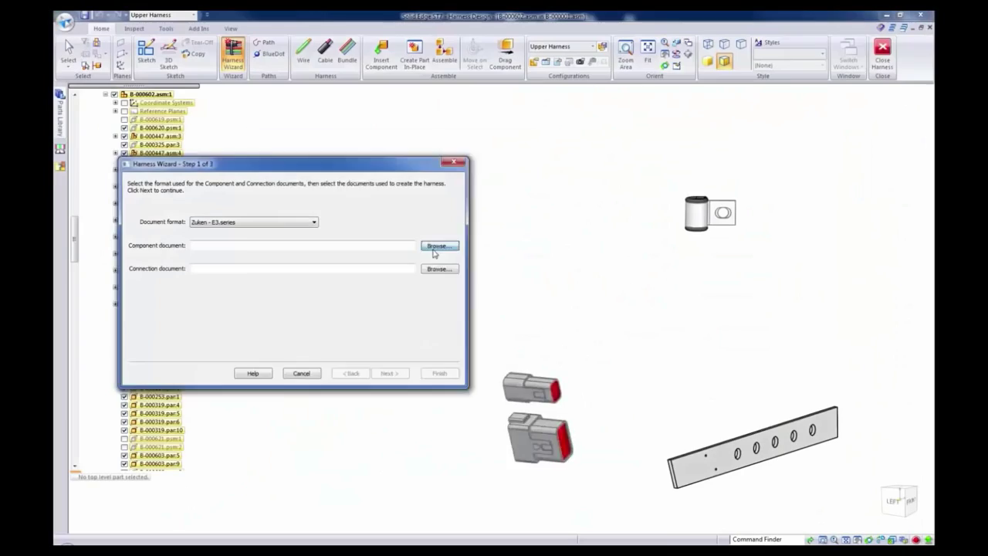
# Load SE Upper Harness_CMP-A.xml as the Zuken E3.series harness component file.
pyautogui.click(433, 249)
pyautogui.click(347, 247)
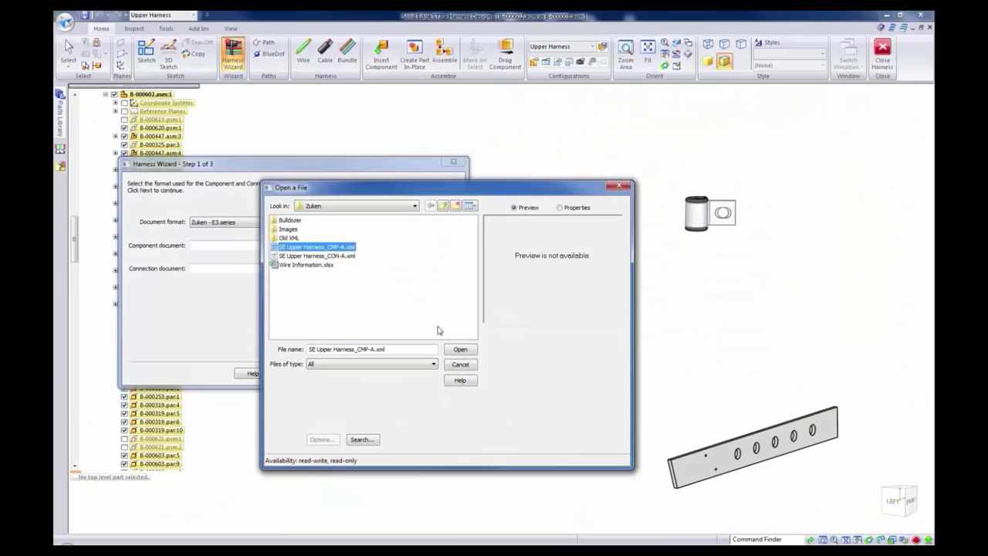